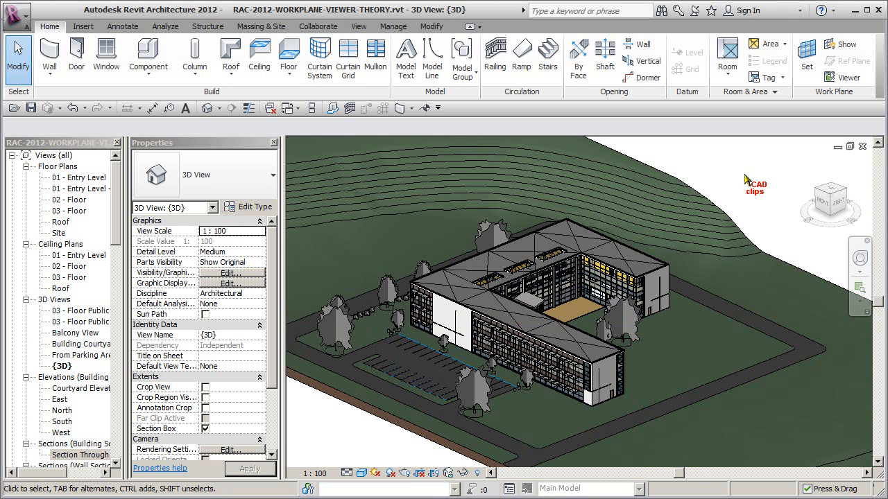
Open the 03 - Floor reflected ceiling plan.
double_click(77, 278)
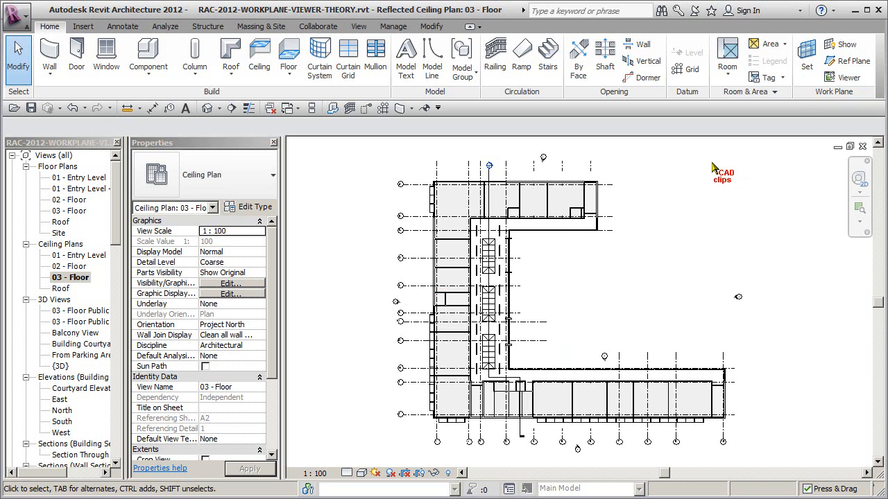
middle_click_drag(686, 292, 617, 283)
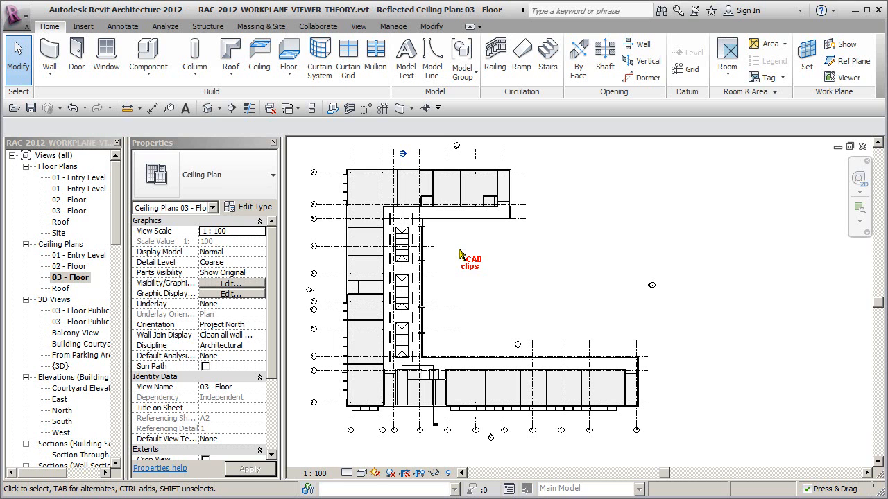
middle_click_drag(475, 258, 470, 266)
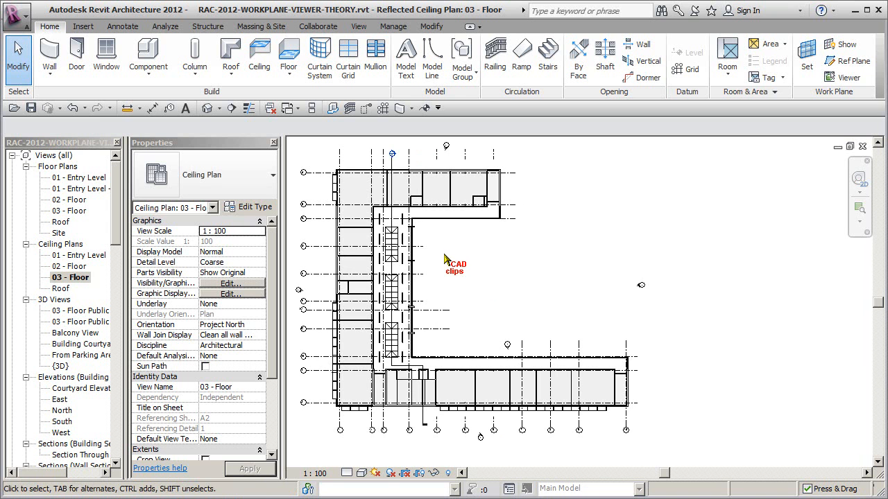
Turn off the visibility of the Ceilings category in the 03 - Floor ceiling plan.
key("v")
key("g")
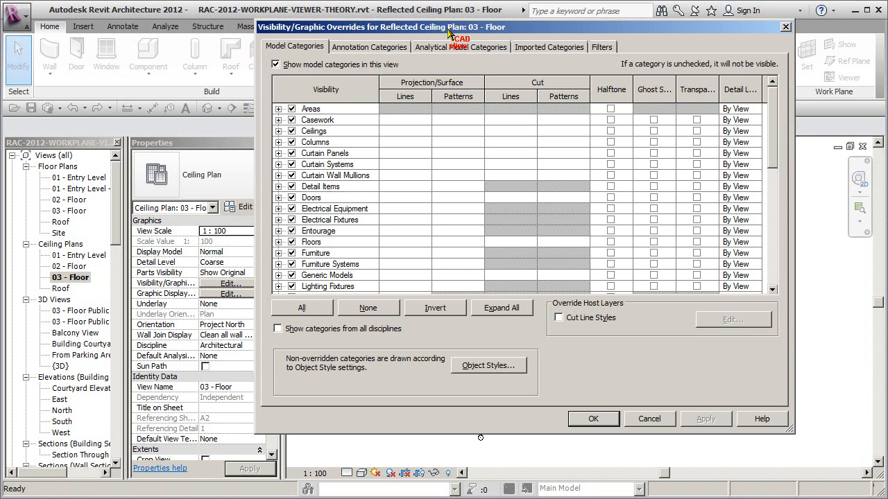
left_click(293, 131)
left_click(586, 418)
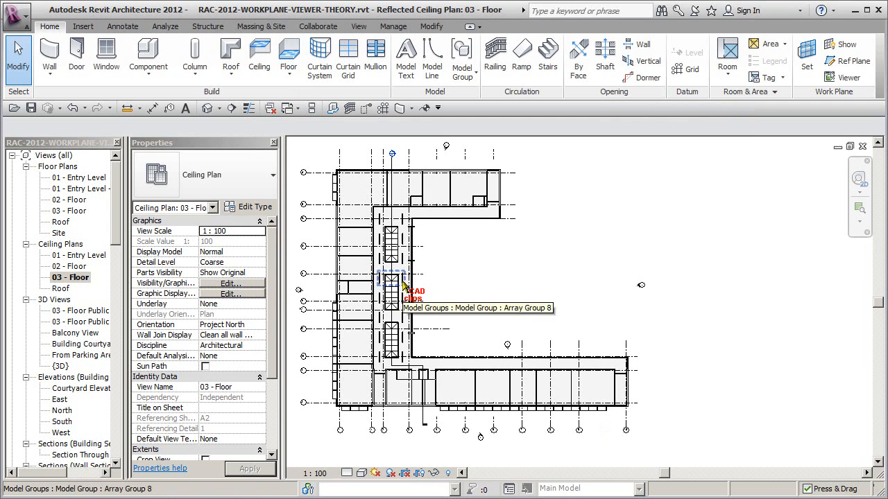
Open the Workplane Viewer for the 03 - Floor ceiling plan and orbit its model to an angled 3D view.
left_click(358, 26)
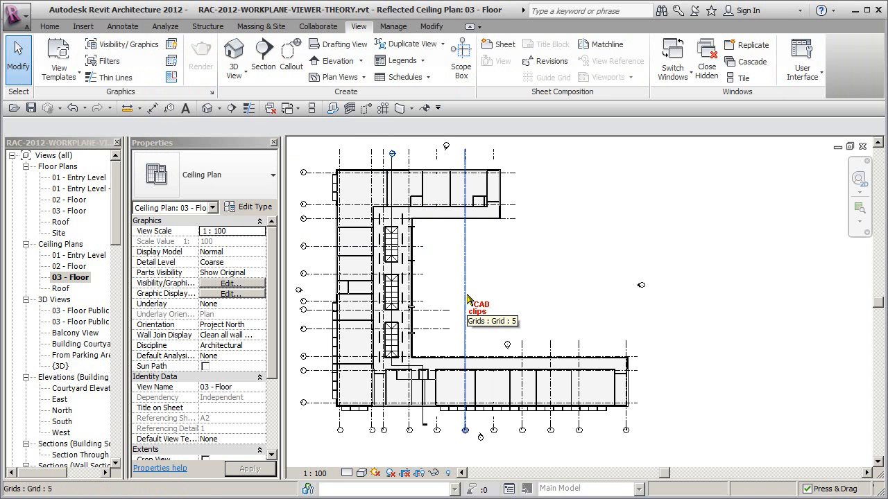
left_click(49, 26)
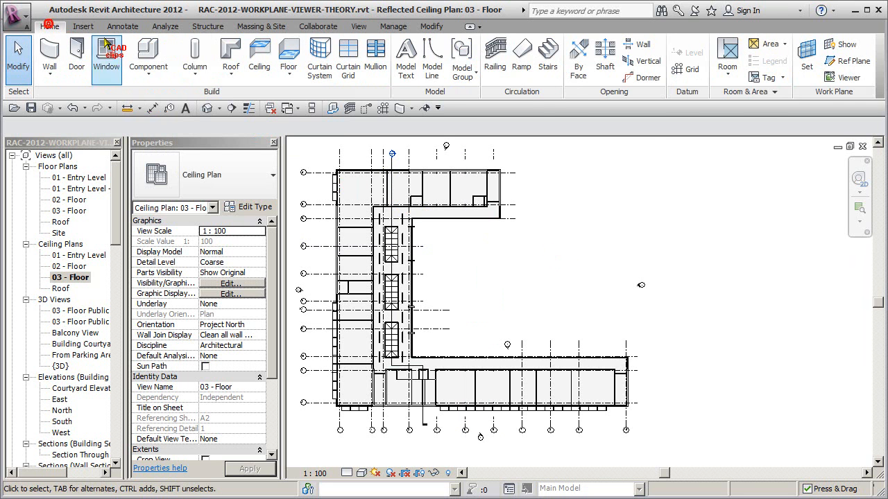
left_click(839, 80)
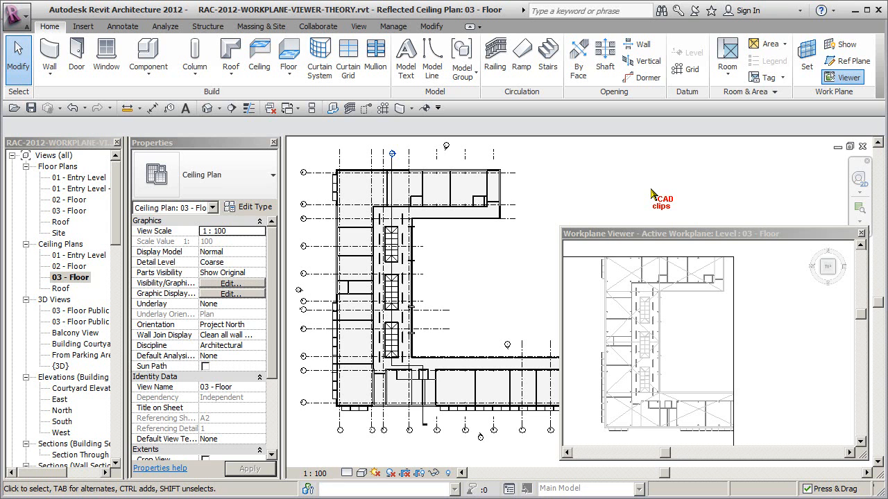
left_click(679, 338)
scroll(747, 331, "down", 1)
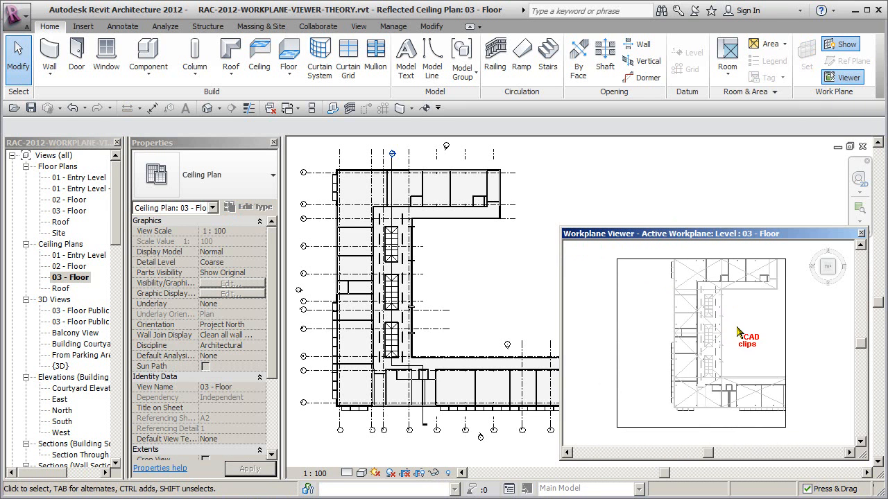
left_click(844, 47)
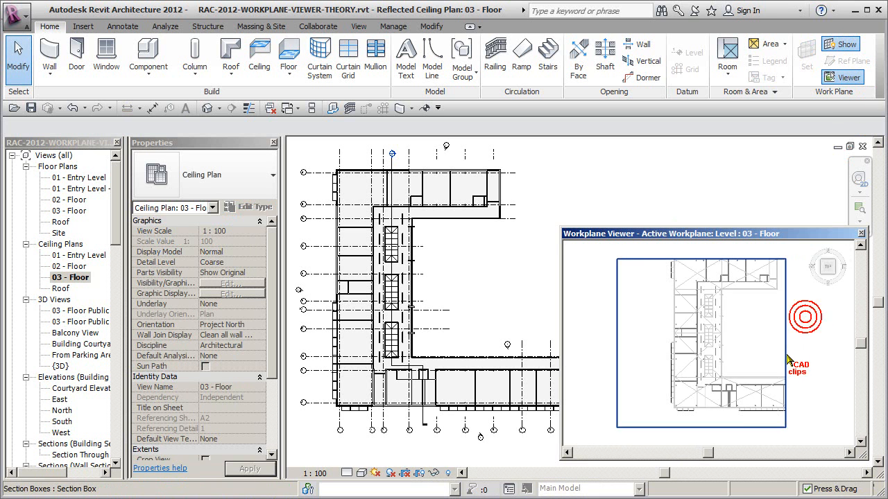
middle_click_drag(789, 383, 711, 281, "shift")
scroll(718, 381, "up", 2)
scroll(718, 381, "down", 3)
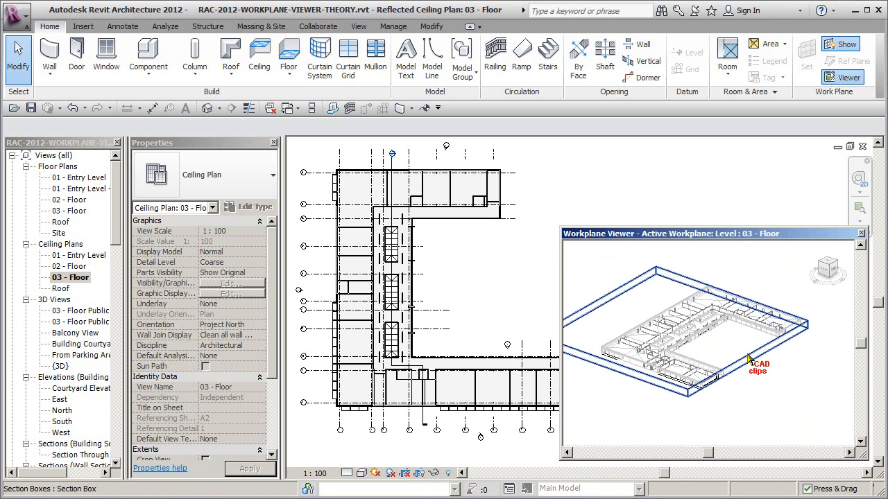
Extend the Workplane Viewer's section box well past the building's east and north sides.
left_click(749, 359)
left_click_drag(775, 375, 808, 380)
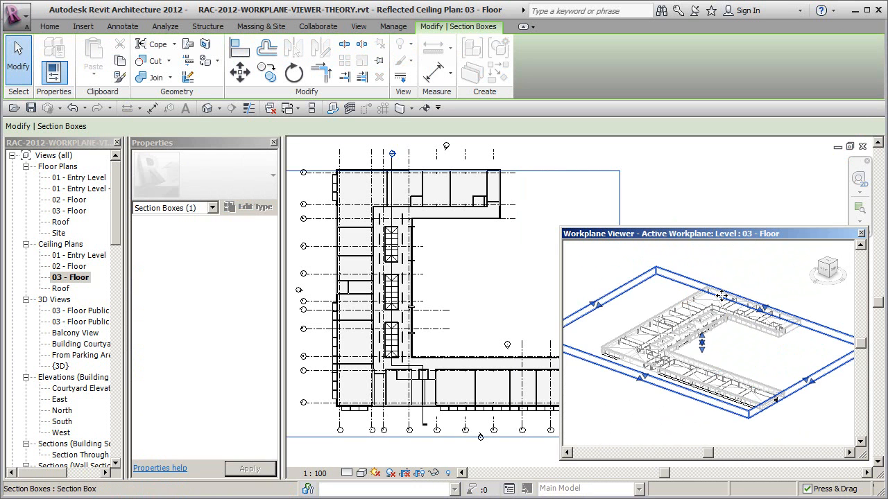
left_click_drag(763, 309, 729, 317)
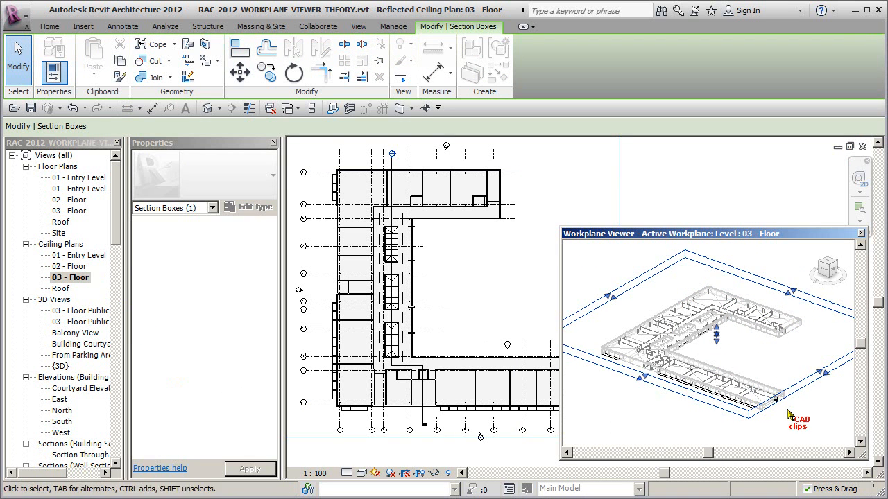
left_click_drag(807, 356, 740, 361)
left_click(740, 350)
middle_click_drag(740, 343, 748, 351)
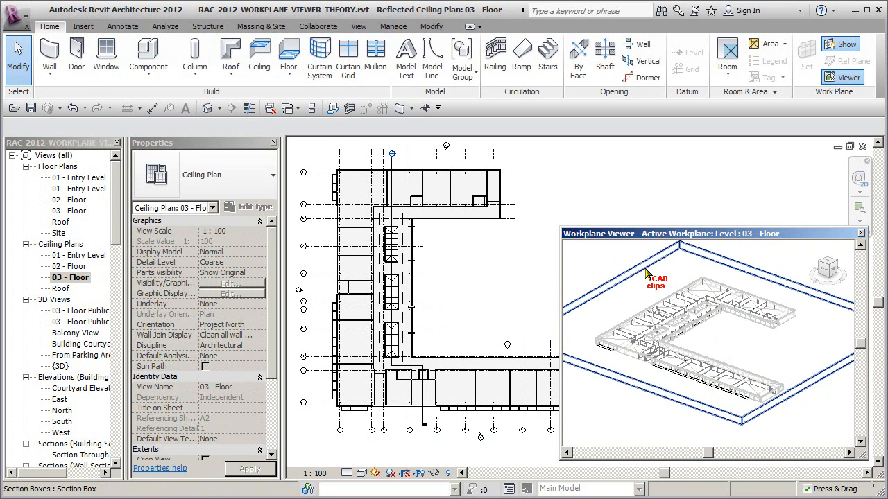
scroll(673, 334, "up", 5)
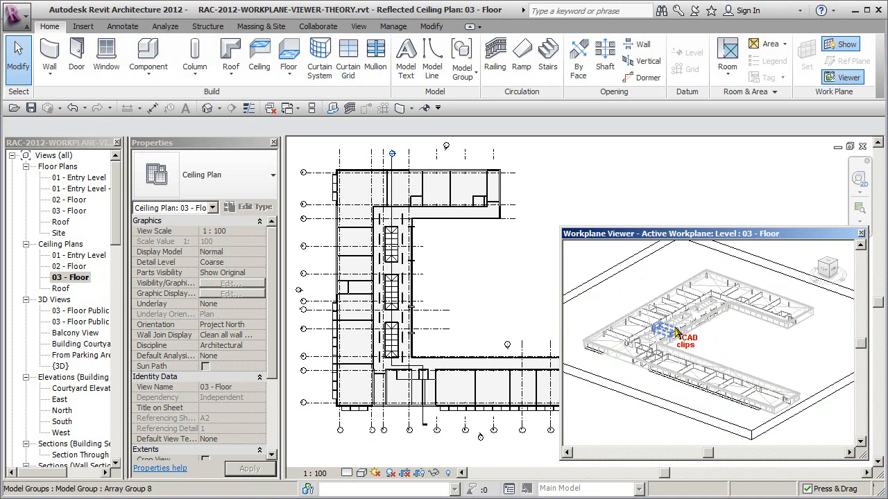
scroll(673, 333, "up", 5)
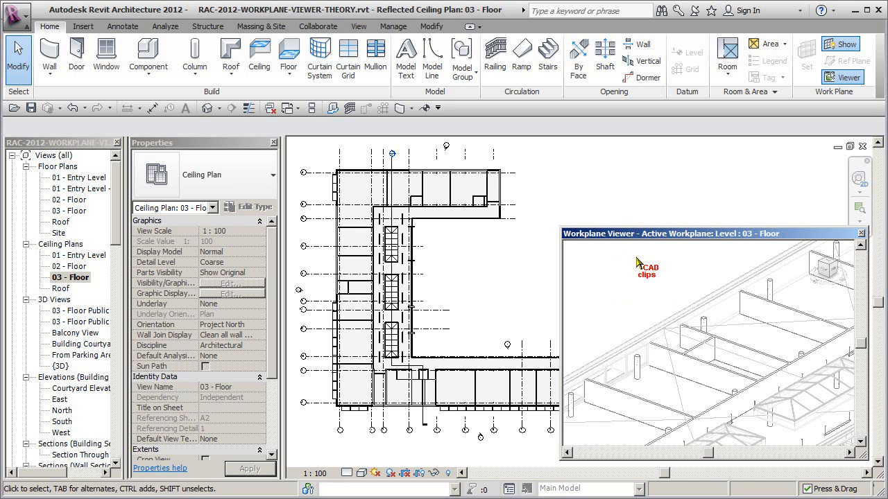
left_click_drag(630, 234, 627, 232)
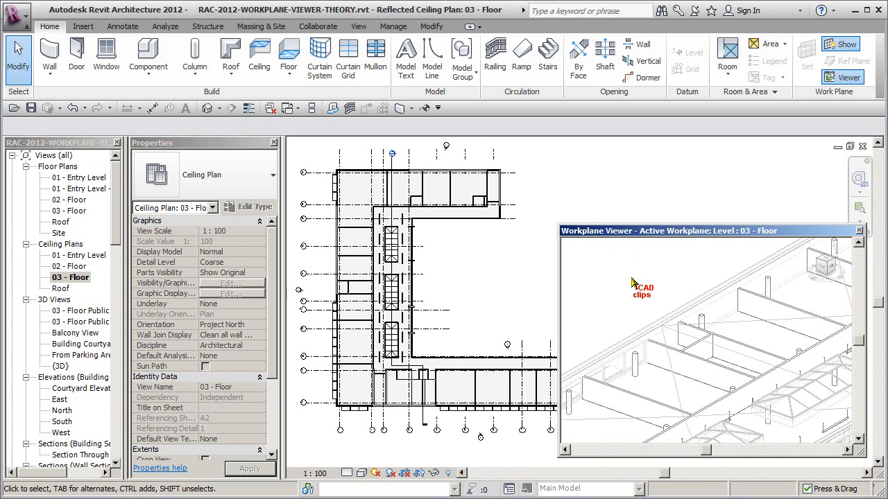
Turn the Ceilings category's visibility back on for the 03 - Floor ceiling plan.
left_click(358, 27)
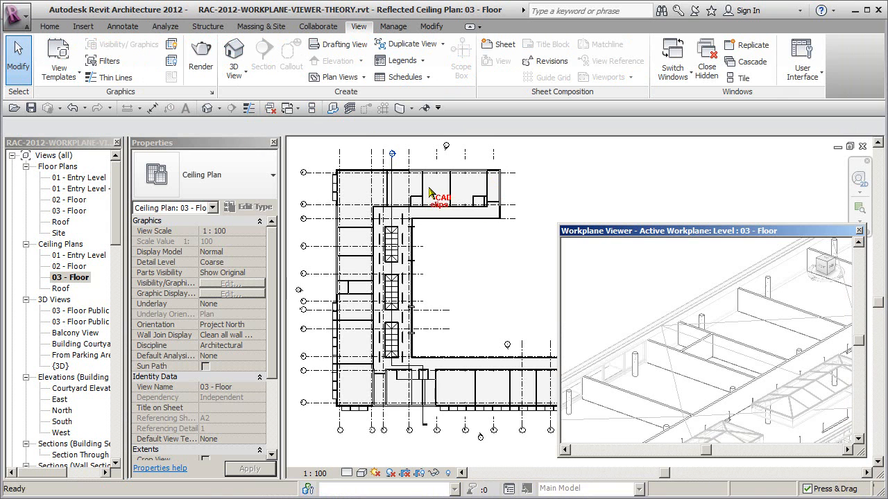
left_click(527, 182)
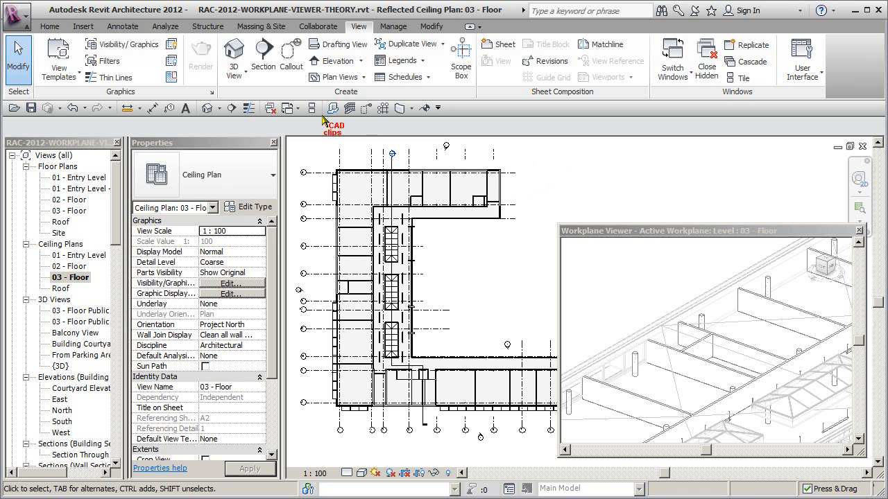
left_click(128, 46)
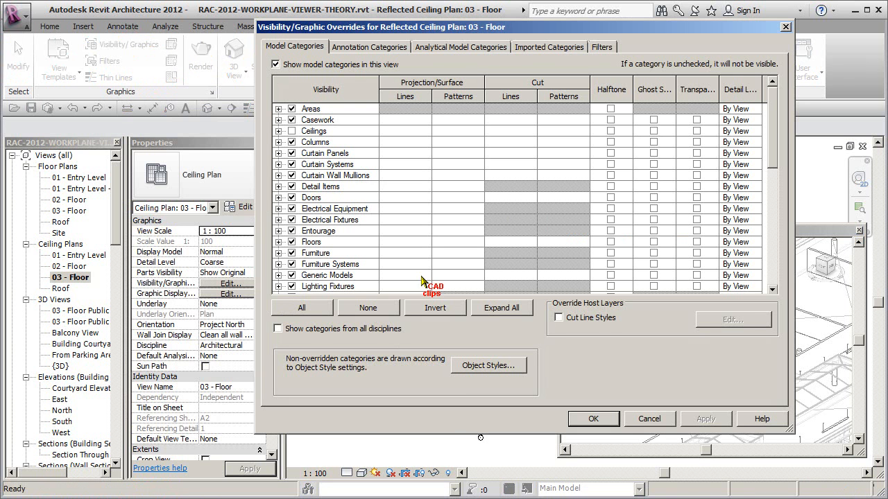
left_click(291, 130)
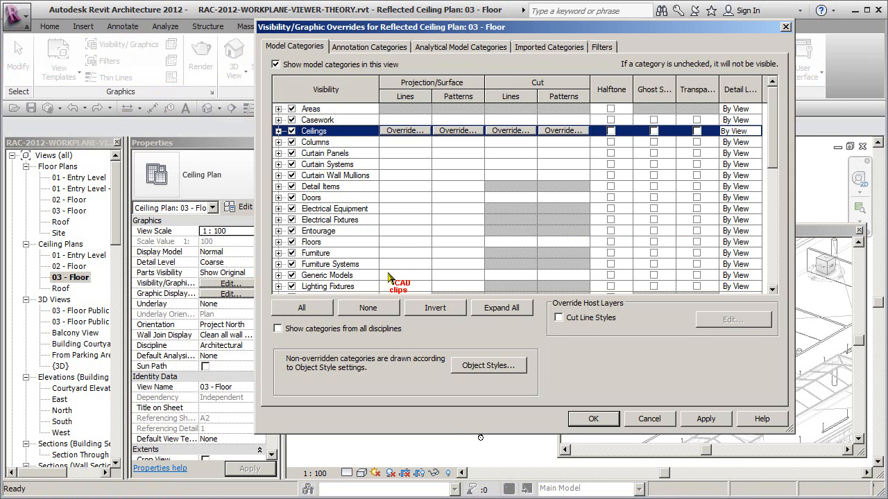
left_click_drag(507, 28, 331, 43)
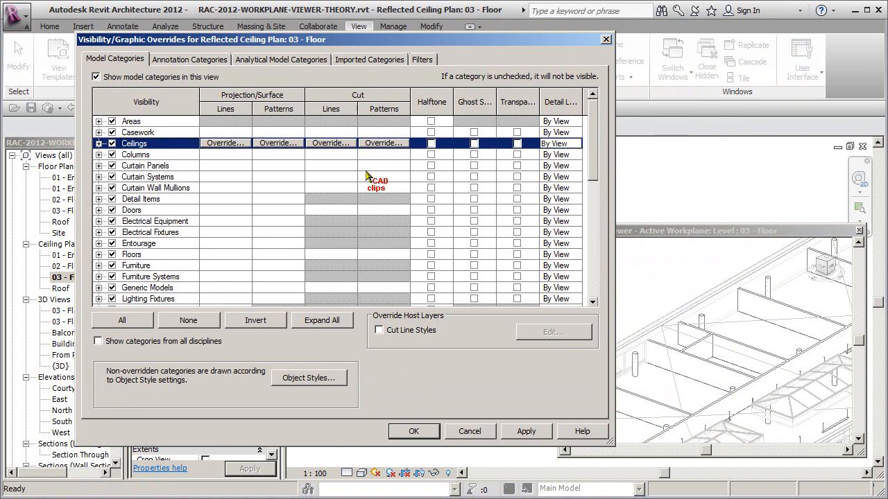
left_click(423, 431)
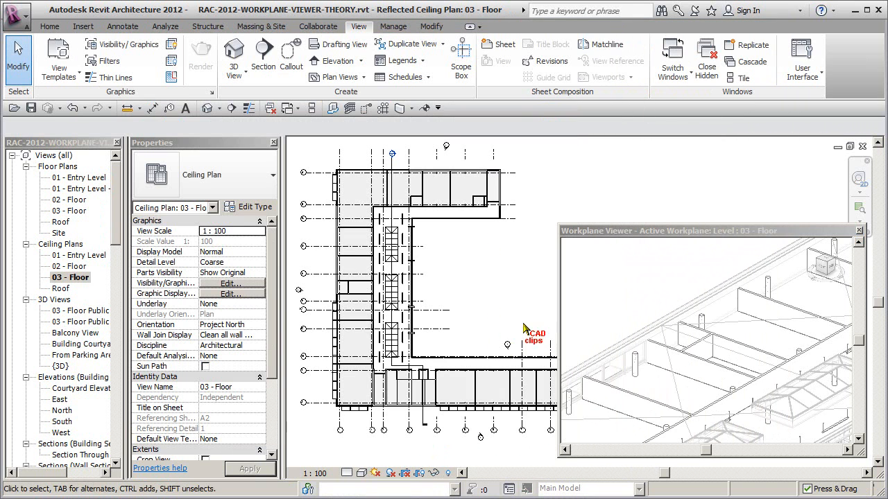
Close and reopen the Workplane Viewer to refresh its contents, and orbit the model to an angled 3D view.
left_click(613, 295)
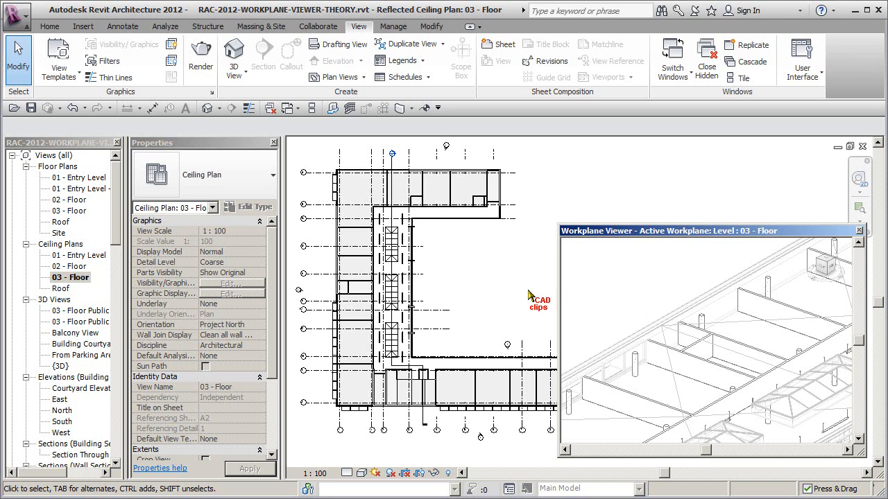
left_click(859, 230)
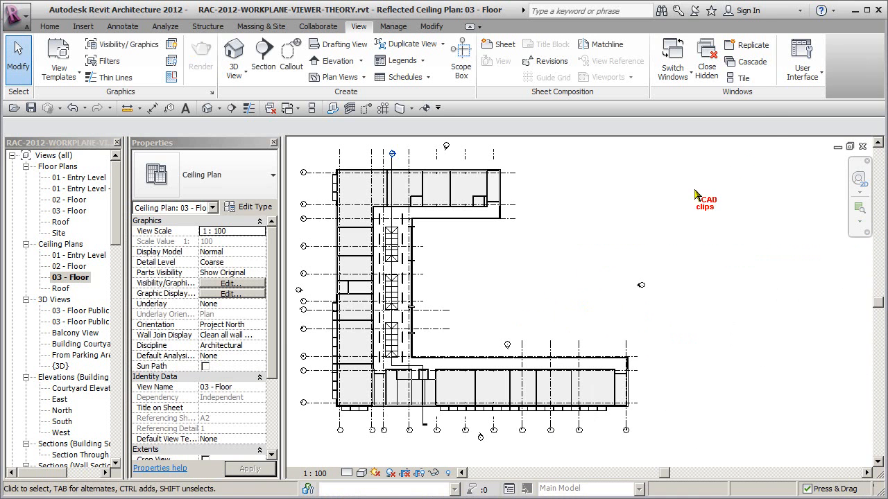
left_click(49, 26)
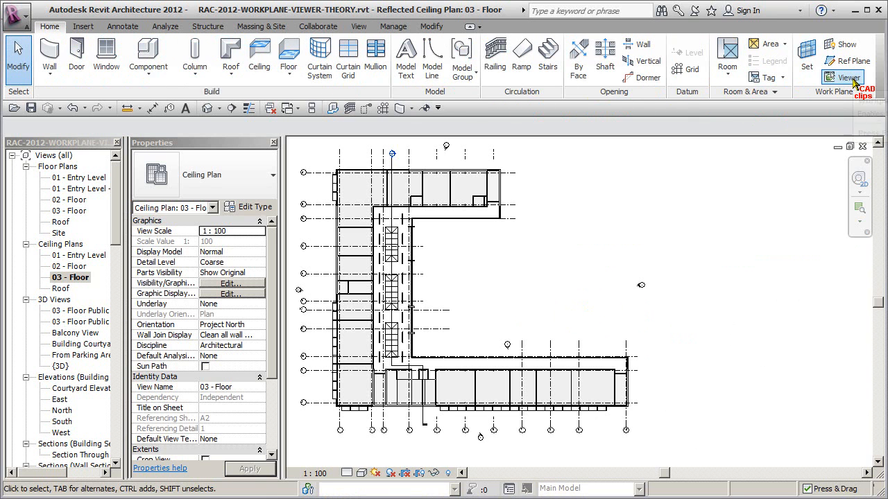
left_click(852, 78)
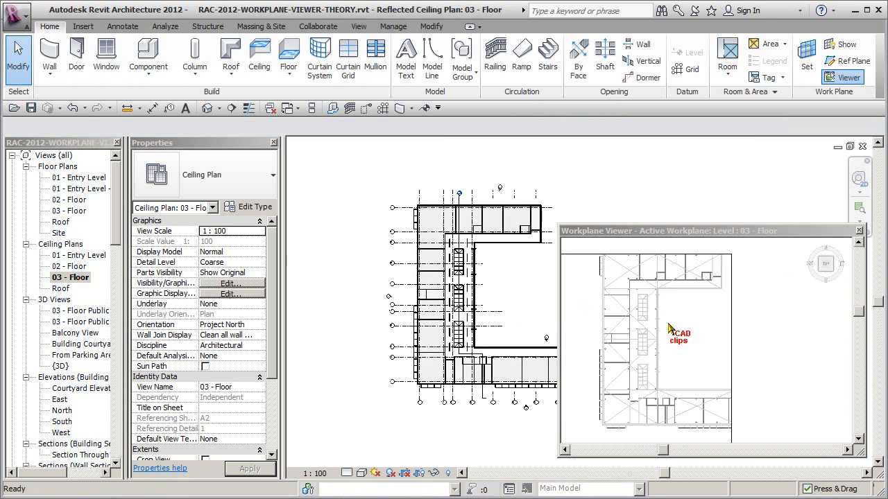
left_click(678, 332)
scroll(679, 332, "down", 2)
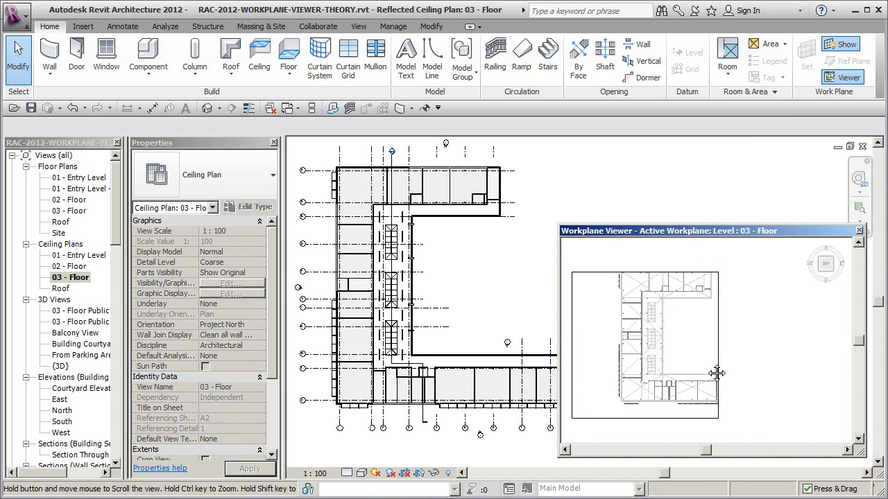
middle_click_drag(756, 394, 727, 354, "shift")
Select the furred ceiling around the skylights in the Workplane Viewer to inspect it, and clear the selection.
scroll(720, 337, "up", 5)
scroll(630, 342, "up", 3)
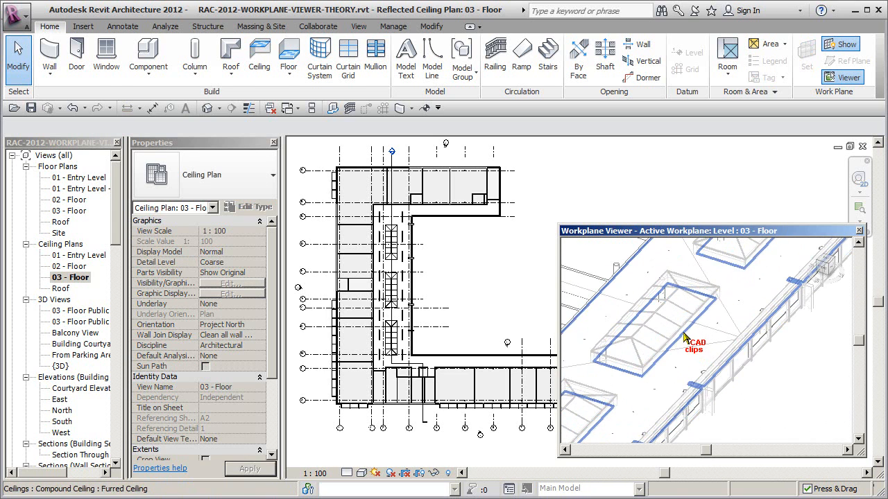
left_click(630, 343)
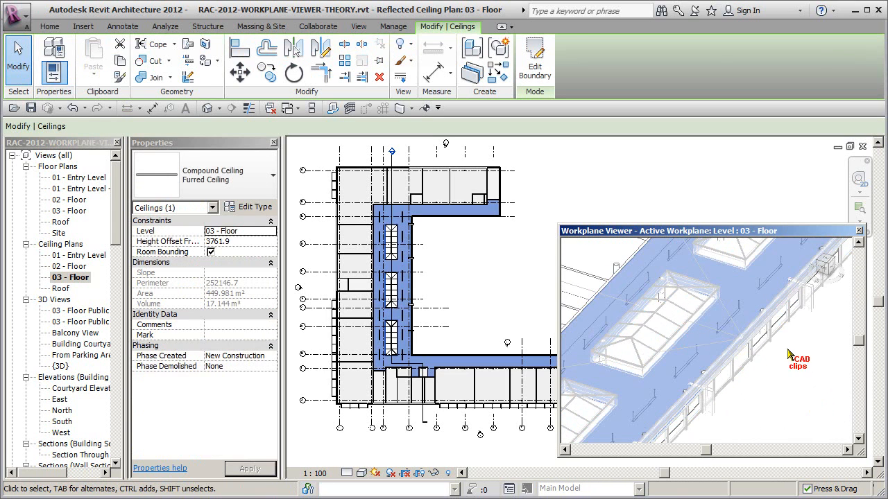
left_click(797, 376)
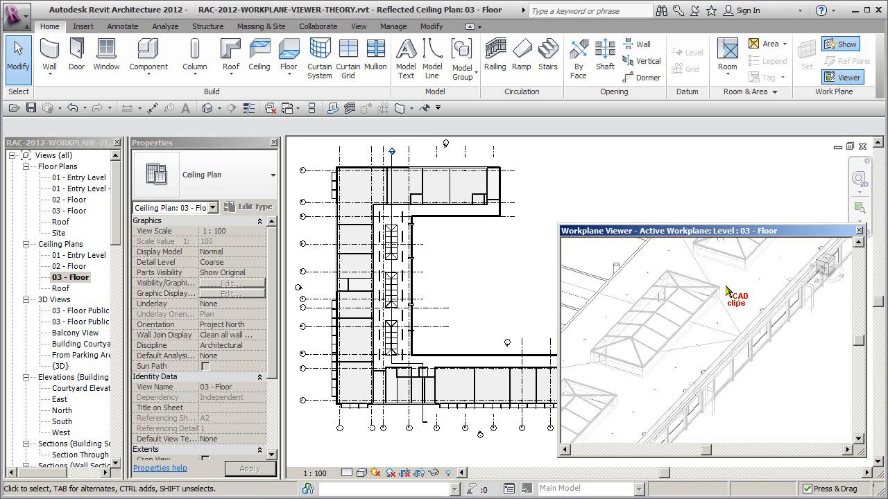
middle_click_drag(745, 337, 698, 389)
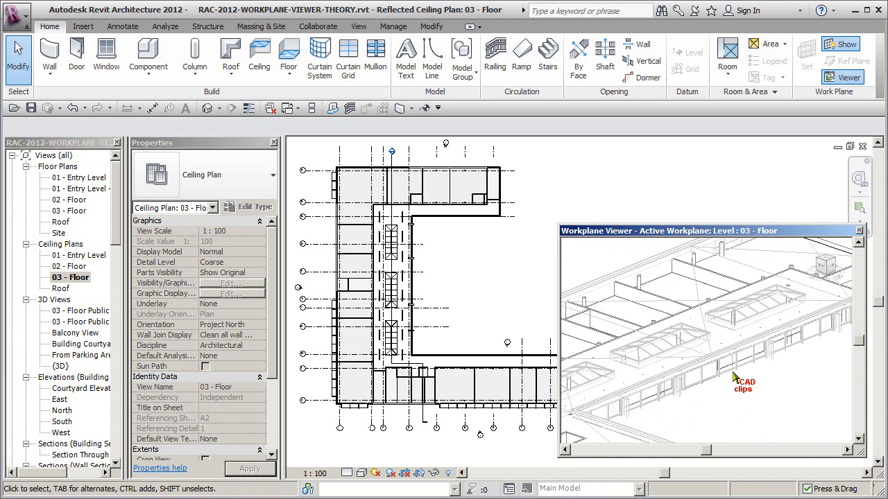
middle_click_drag(784, 329, 807, 337, "shift")
Switch the Workplane Viewer to its top view and rotate it in successive 90-degree turns.
left_click(826, 263)
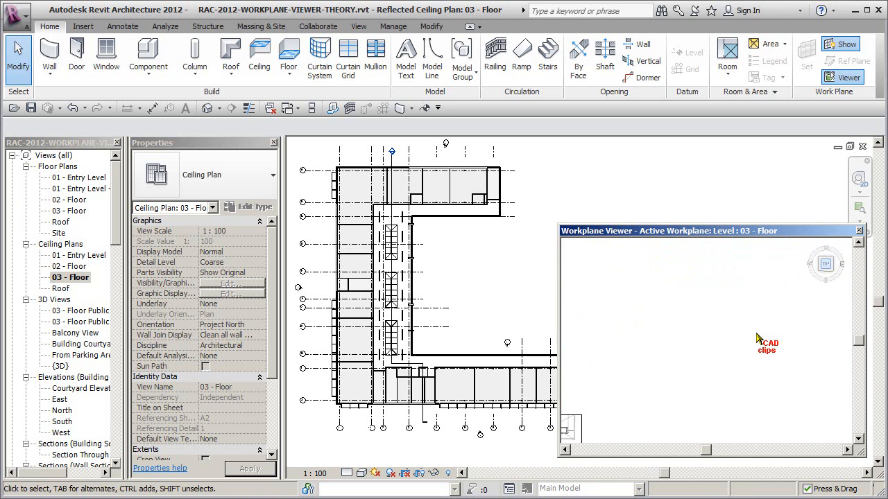
left_click(848, 250)
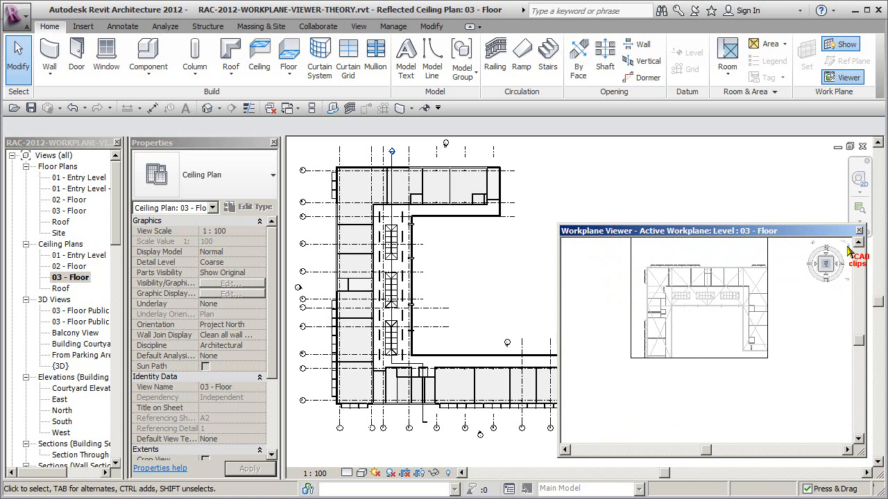
left_click(847, 250)
left_click(847, 249)
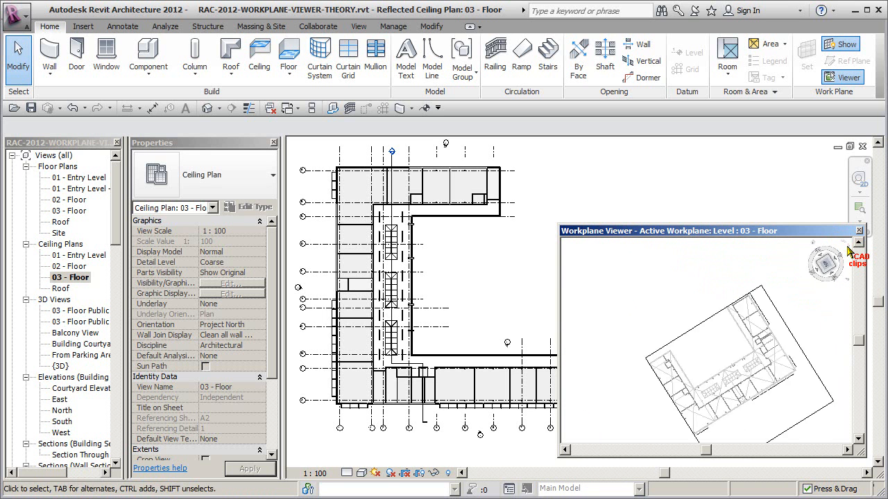
Square the Workplane Viewer's top view to plan orientation and extend its section box outward on the north and east sides.
left_click(848, 249)
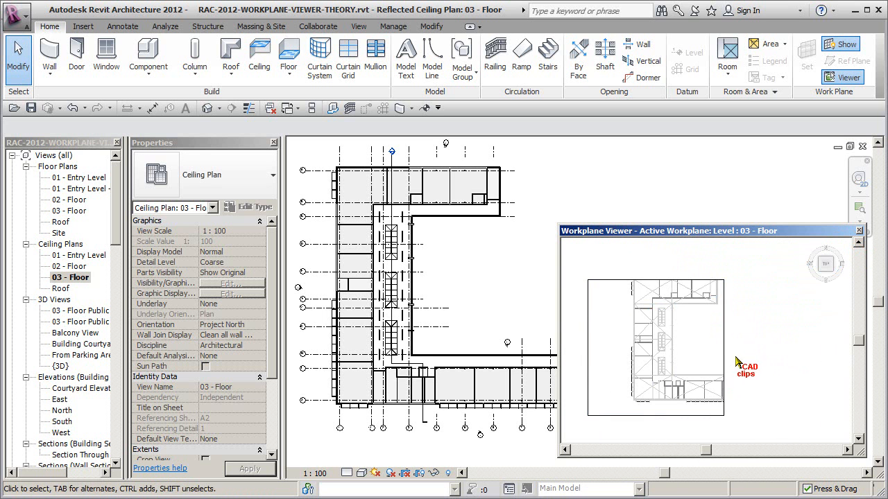
left_click(657, 280)
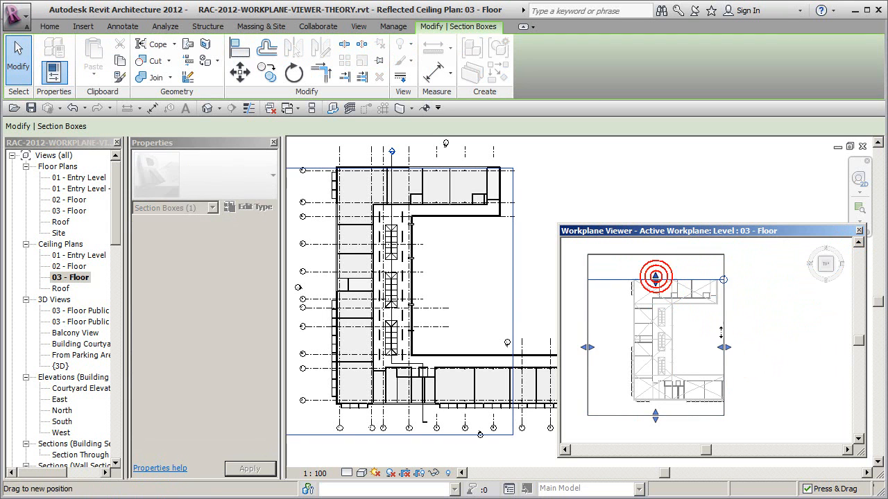
left_click_drag(723, 335, 770, 335)
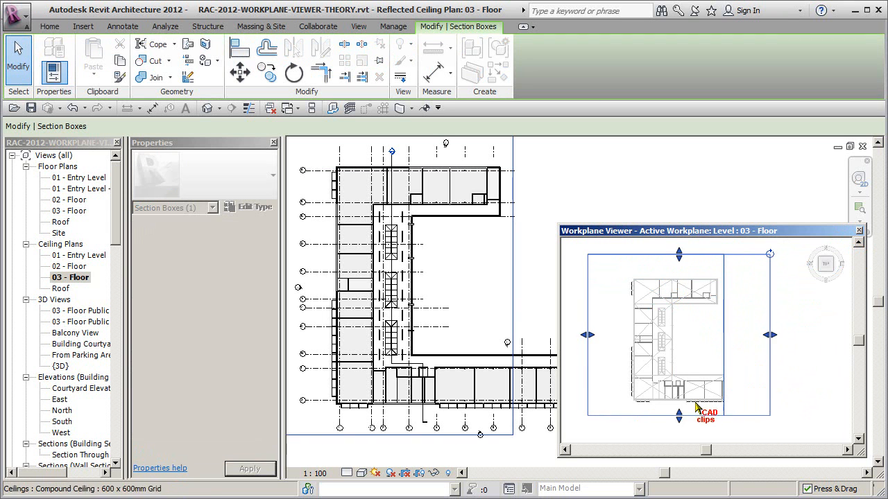
Open the furred corridor ceiling's boundary sketch from the Workplane Viewer to inspect it, and cancel the boundary edit.
scroll(699, 403, "up", 5)
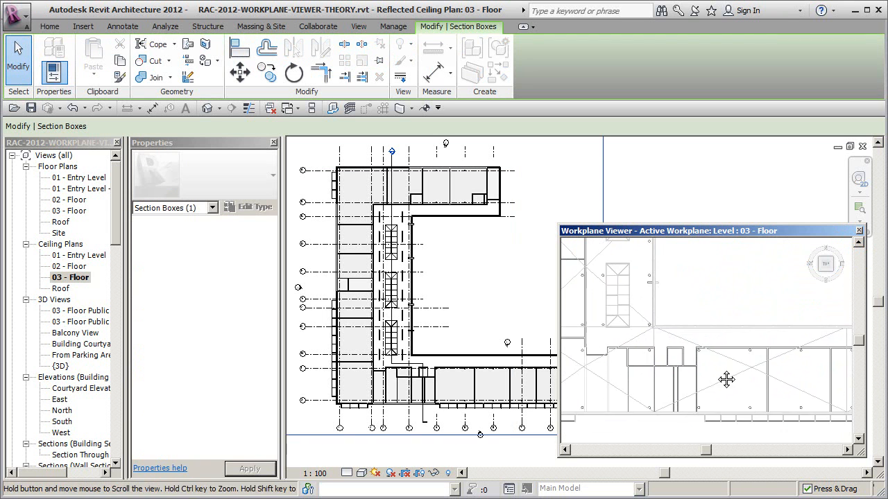
scroll(682, 375, "up", 2)
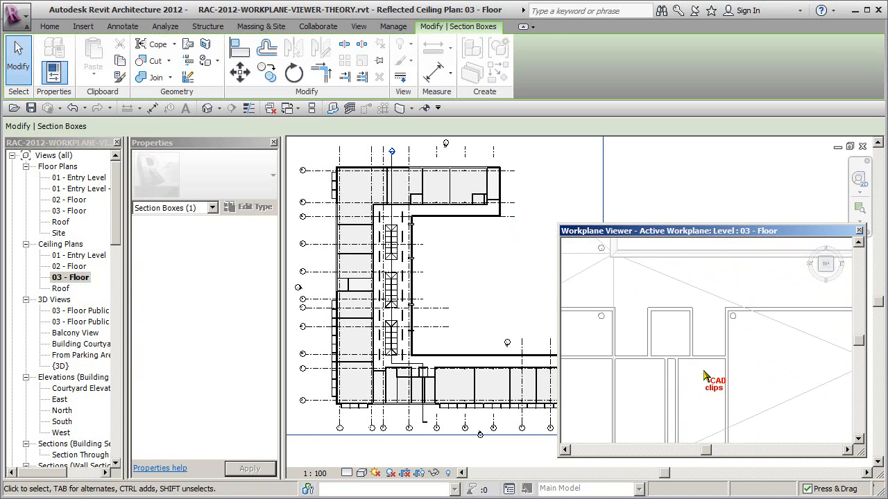
left_click(696, 321)
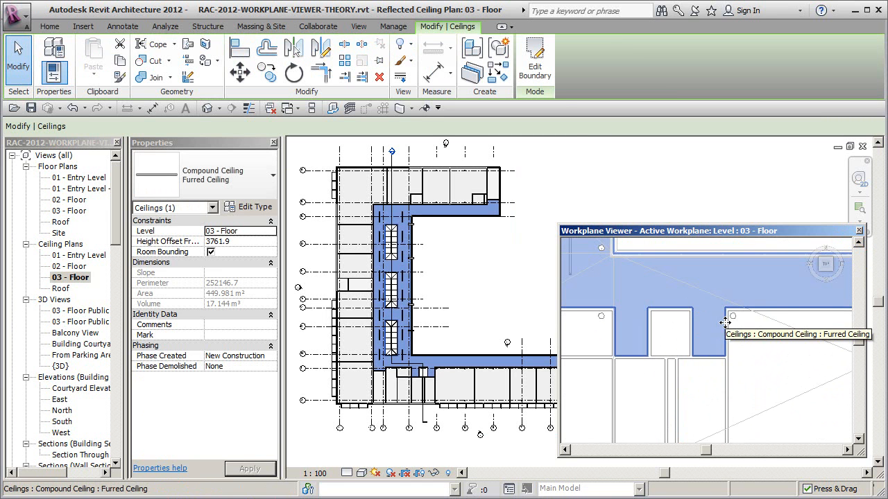
left_click(534, 63)
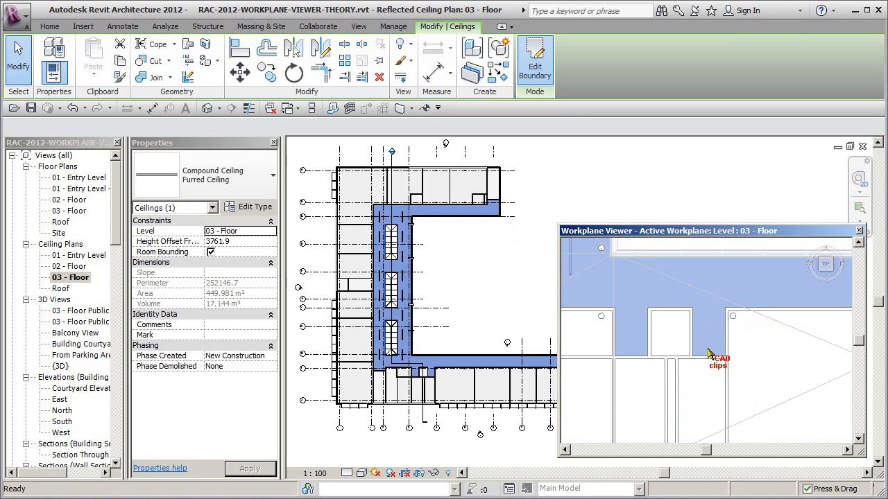
mouse_move(696, 361)
middle_mouse_down()
mouse_move(654, 340)
mouse_move(707, 355)
mouse_move(698, 350)
middle_mouse_up()
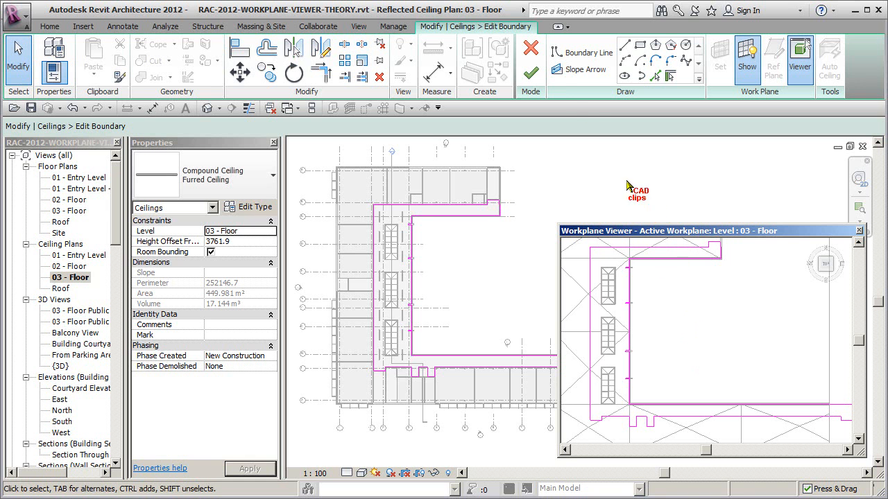
left_click(531, 72)
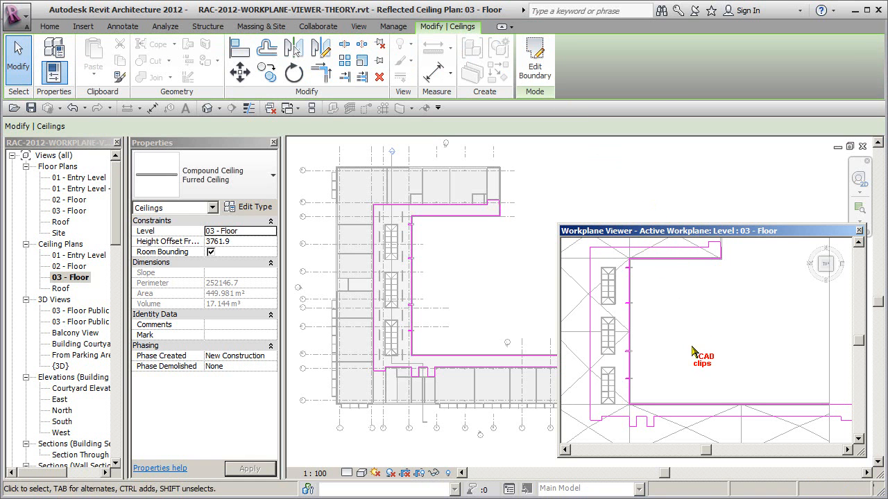
Orbit the Workplane Viewer to an angled 3D view and open the furred ceiling around the skylights for boundary editing.
left_click(684, 357)
scroll(683, 364, "up", 2)
middle_click_drag(684, 362, 713, 388)
left_click(725, 305)
scroll(700, 363, "down", 5)
scroll(761, 341, "up", 5)
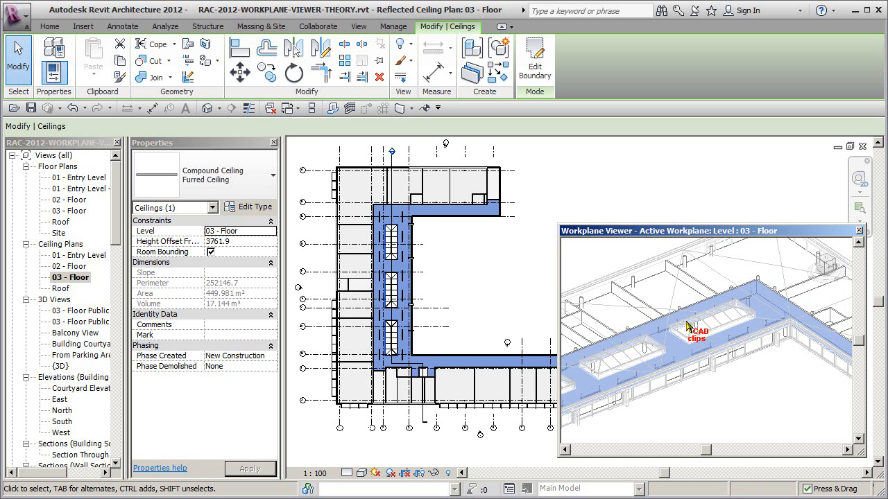
left_click(534, 66)
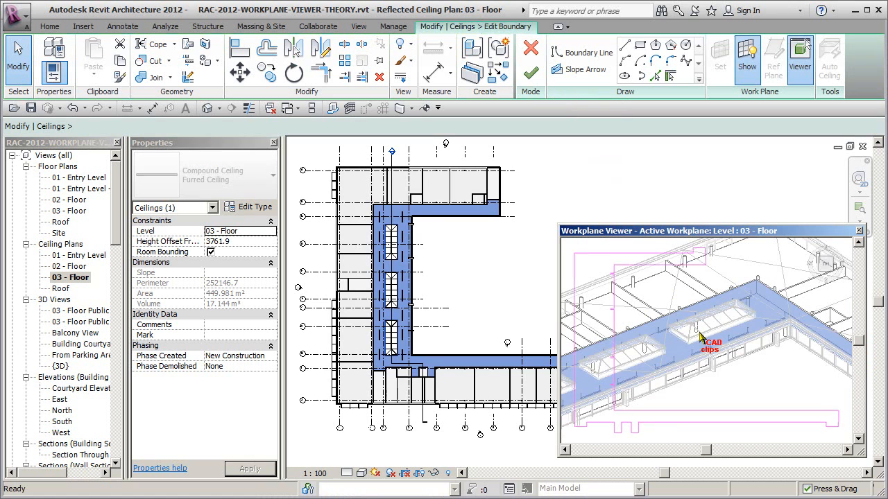
Examine the ceiling's boundary sketch against the surrounding walls and section box in the Workplane Viewer, and cancel the edit.
middle_click_drag(678, 348, 734, 378)
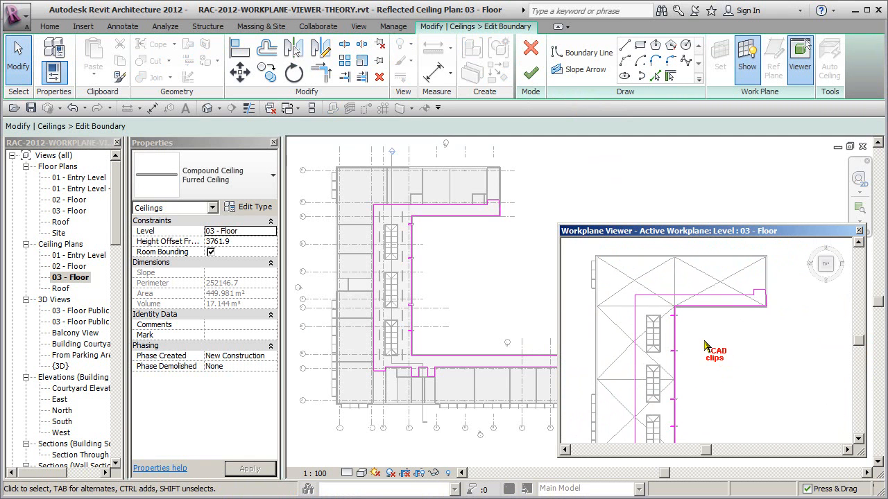
scroll(697, 340, "up", 3)
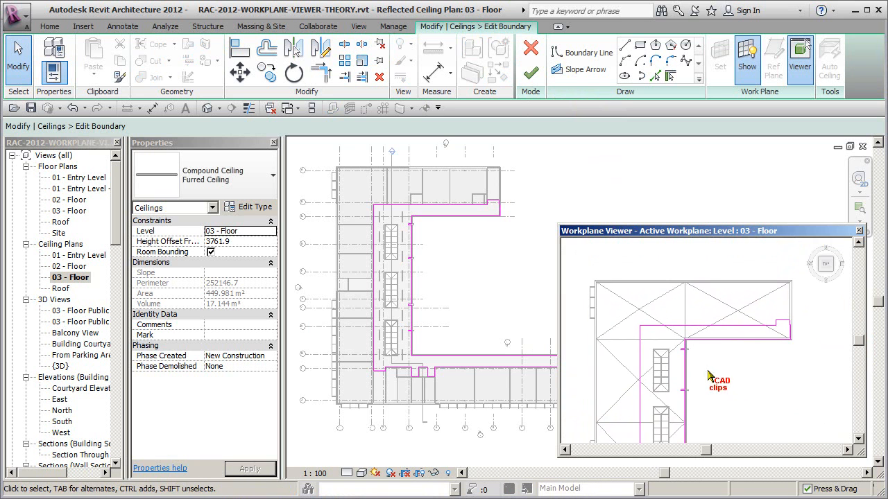
scroll(699, 365, "up", 2)
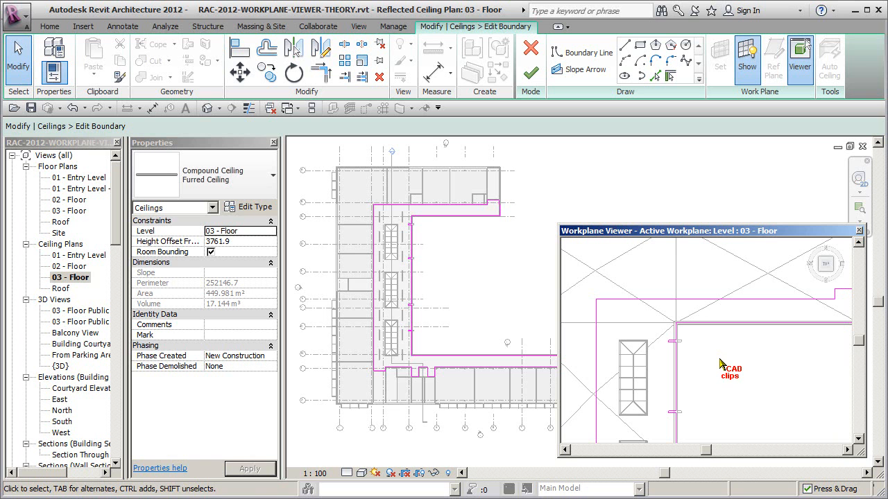
mouse_move(720, 361)
middle_mouse_down()
mouse_move(702, 372)
mouse_move(726, 380)
mouse_move(714, 374)
middle_mouse_up()
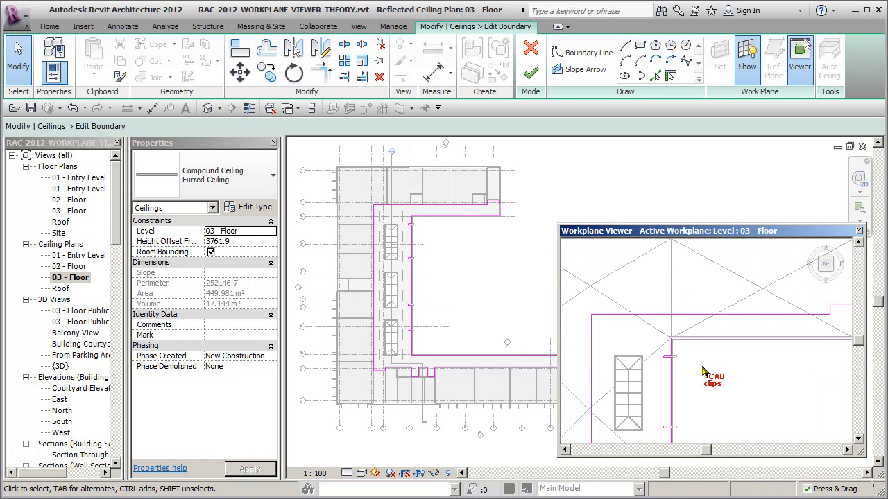
mouse_move(777, 369)
middle_mouse_down()
mouse_move(656, 396)
mouse_move(782, 359)
middle_mouse_up()
scroll(783, 359, "up", 1)
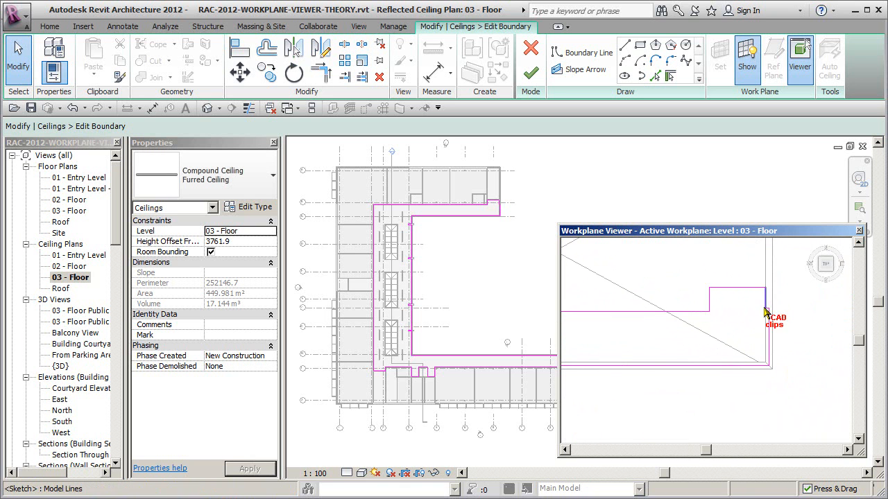
scroll(738, 339, "up", 2)
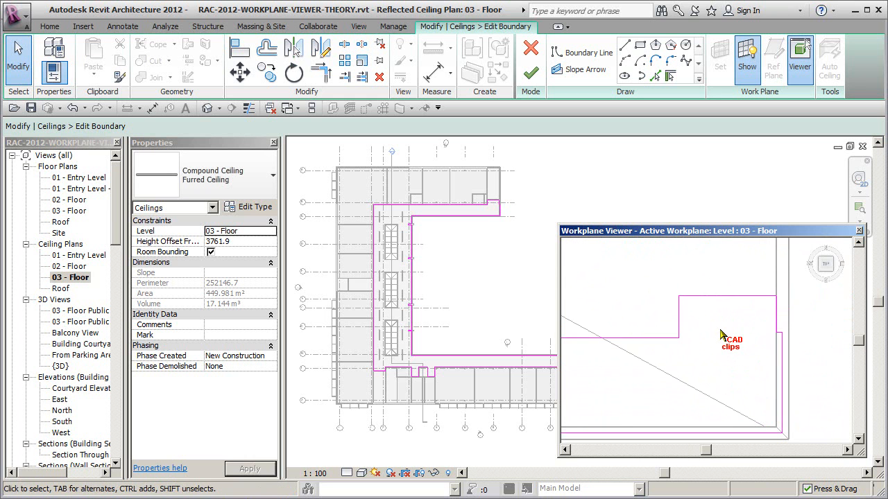
scroll(720, 330, "down", 2)
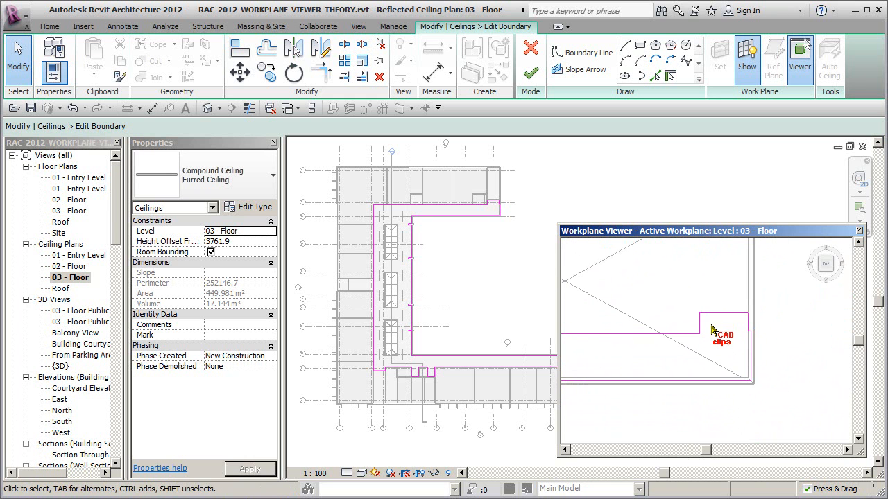
scroll(712, 331, "down", 3)
scroll(694, 347, "down", 4)
mouse_move(712, 337)
middle_mouse_down()
mouse_move(703, 317)
mouse_move(714, 327)
middle_mouse_up()
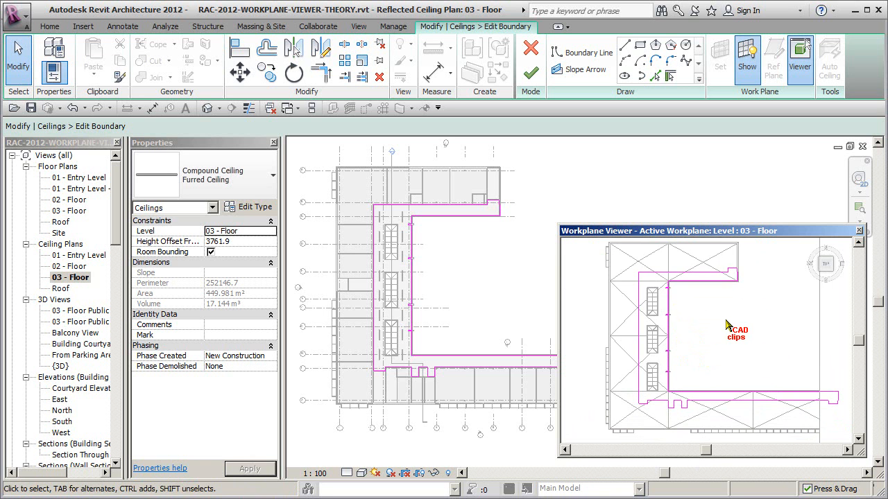
mouse_move(726, 324)
middle_mouse_down()
mouse_move(720, 328)
mouse_move(728, 329)
middle_mouse_up()
scroll(745, 325, "down", 2)
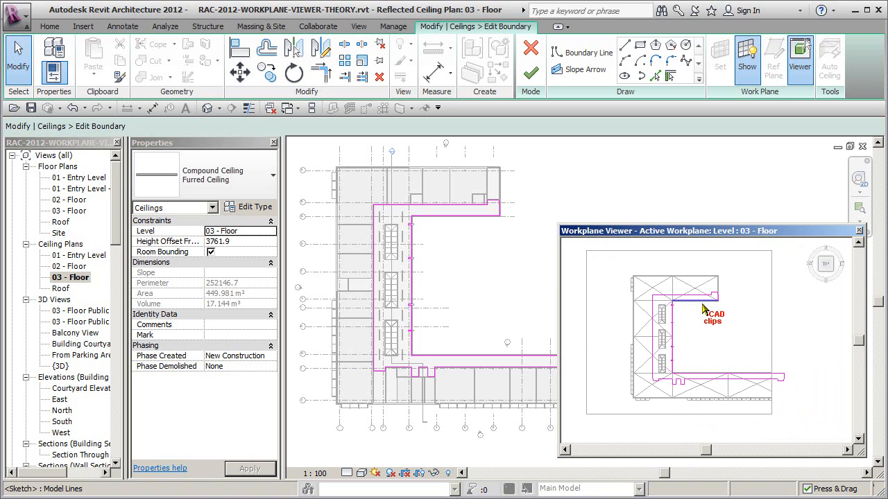
scroll(704, 308, "up", 2)
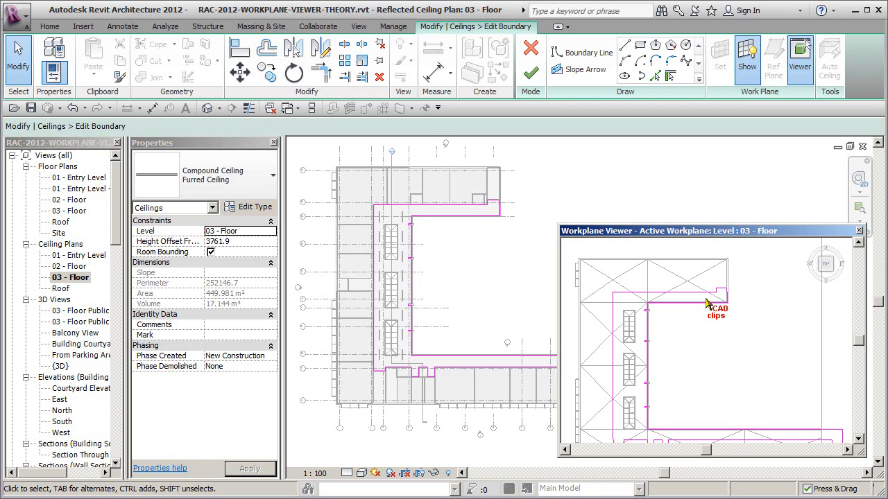
left_click(531, 72)
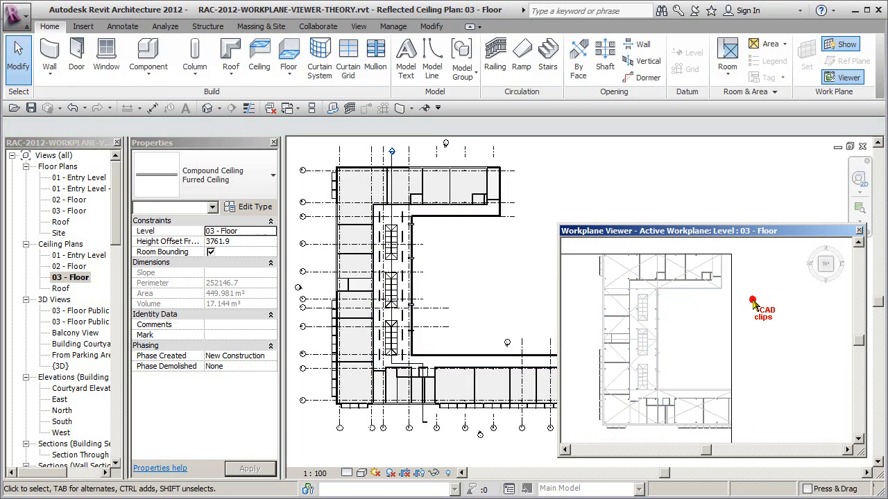
Close the Workplane Viewer and open the south wing's east exterior end wall for profile editing in the East elevation.
left_click(859, 232)
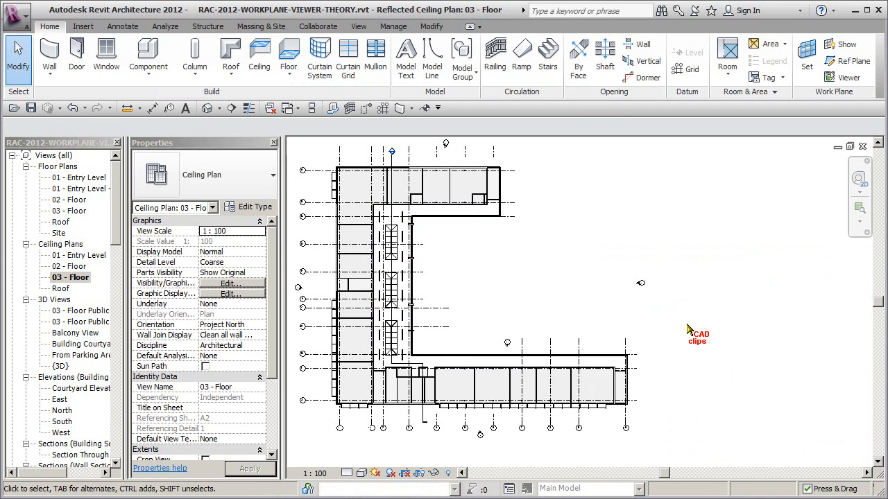
middle_click_drag(573, 333, 641, 352)
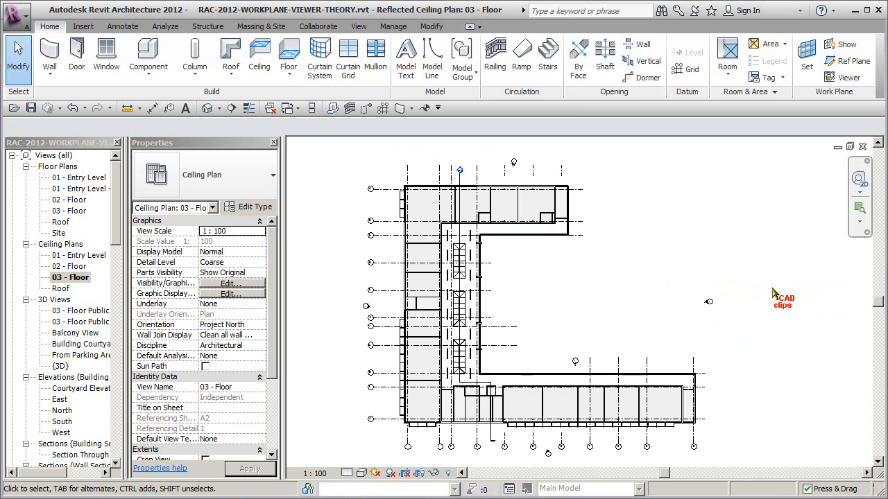
middle_click_drag(741, 378, 739, 367)
scroll(714, 381, "up", 6)
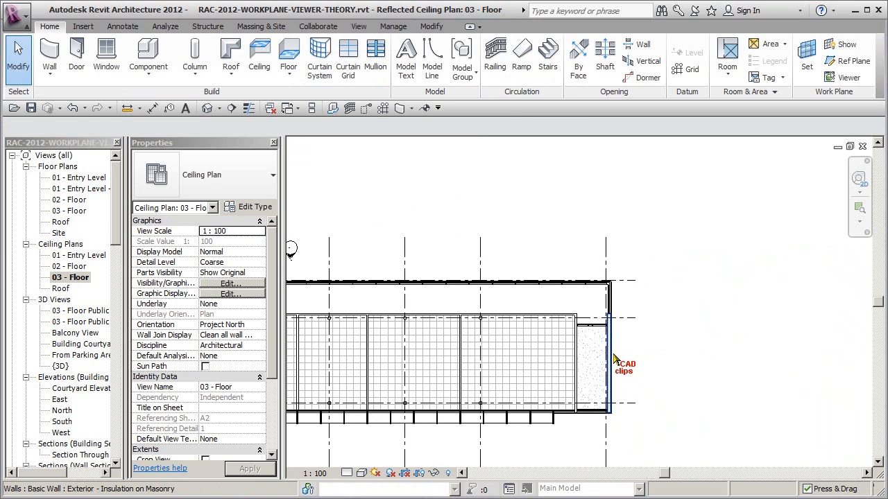
left_click(615, 361)
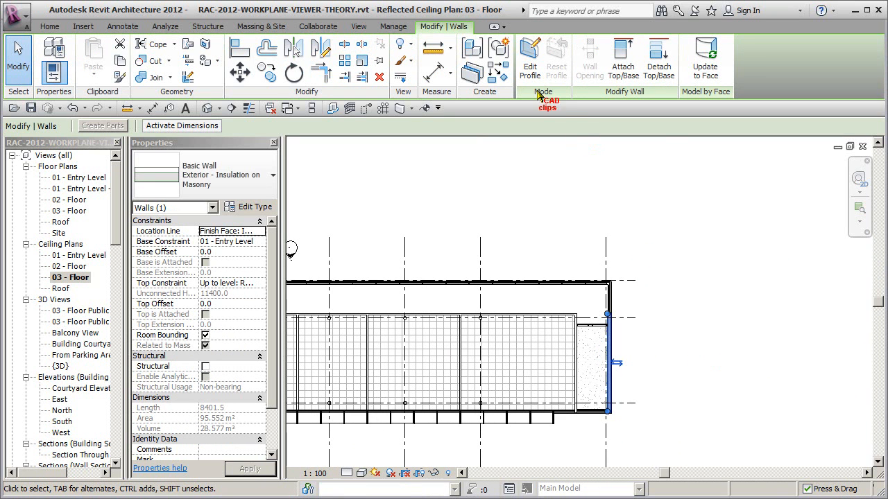
left_click(531, 64)
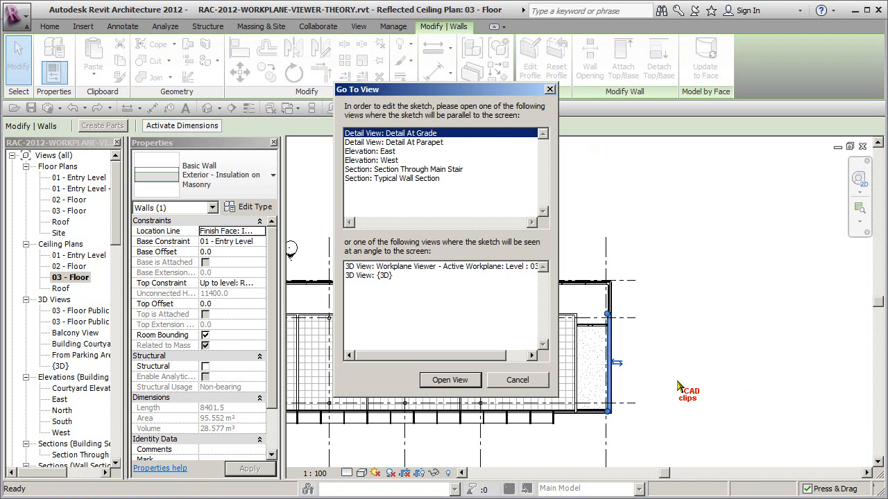
left_click(388, 152)
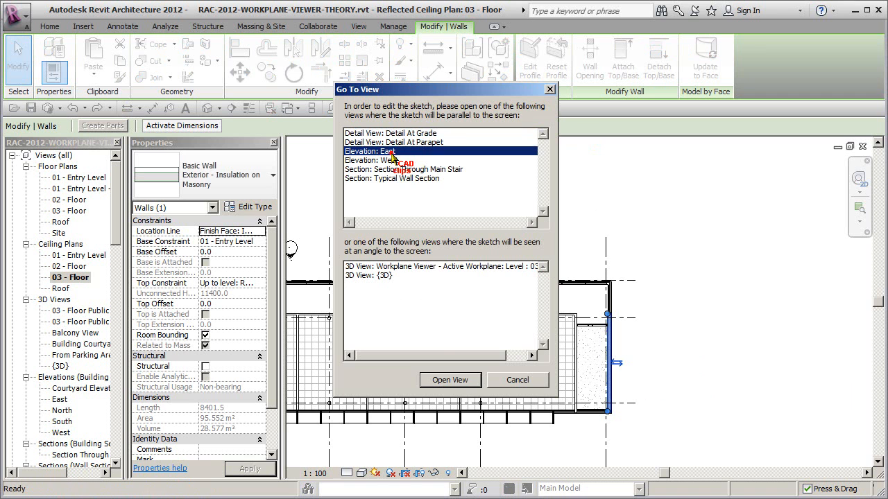
left_click(465, 381)
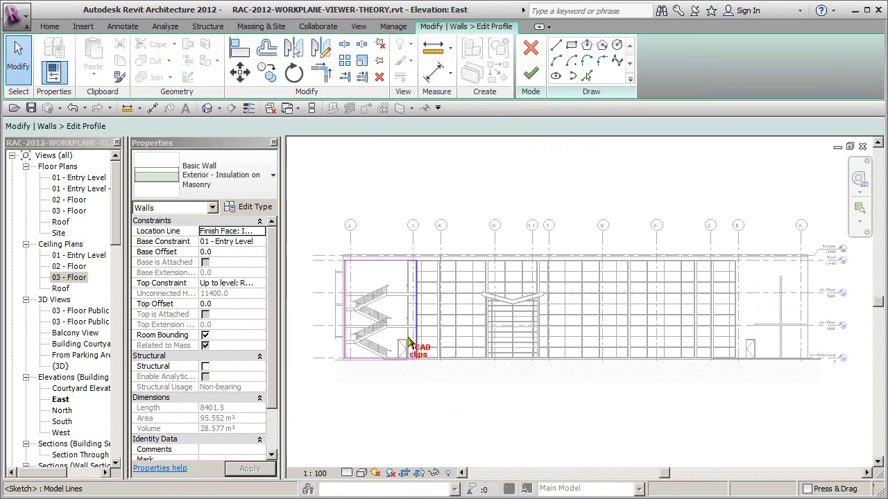
middle_click_drag(412, 323, 426, 357)
scroll(485, 353, "up", 1)
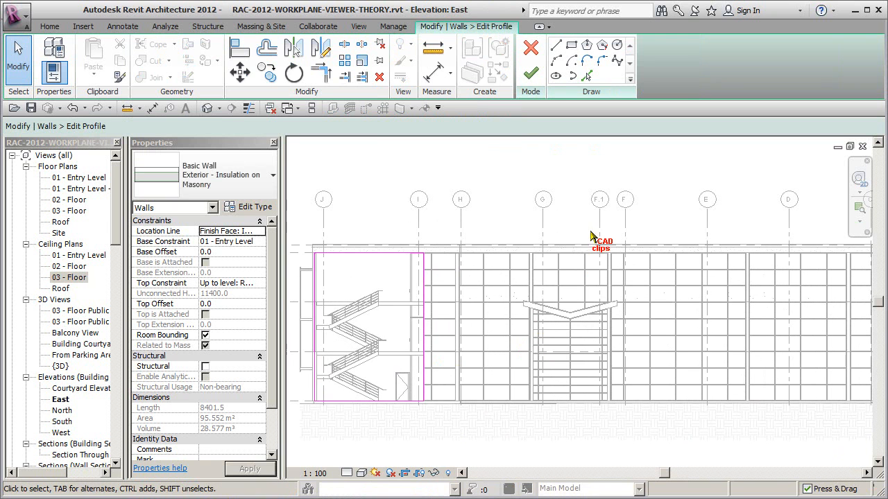
Show the Workplane Viewer for the wall profile sketch and examine how the sketch sits within the whole building and section box.
left_click(50, 26)
left_click(847, 77)
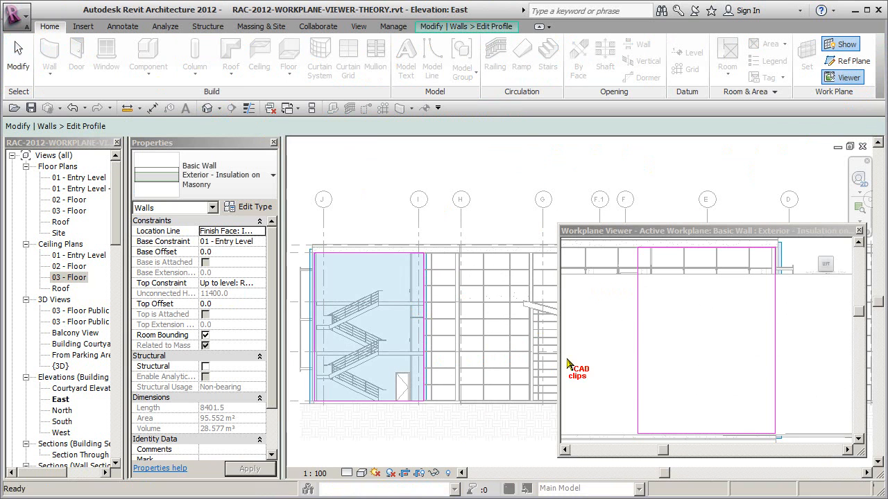
scroll(699, 376, "down", 3)
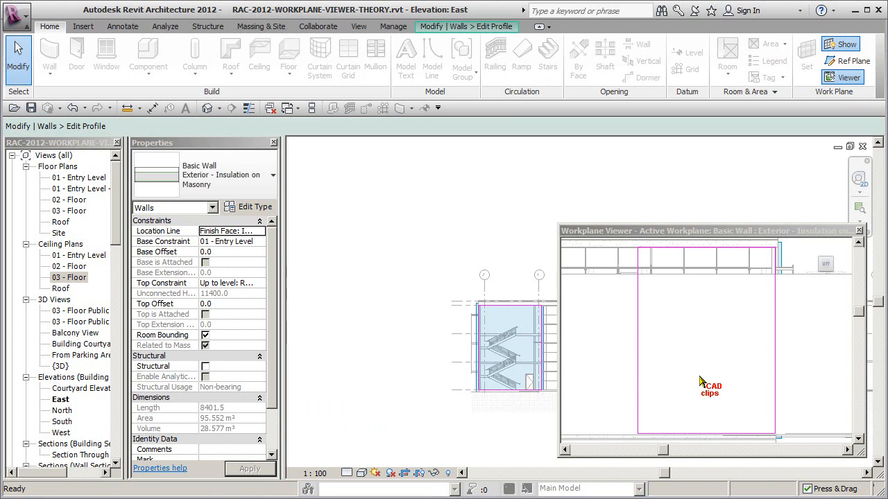
scroll(699, 376, "up", 2)
left_click(698, 375)
scroll(699, 376, "down", 5)
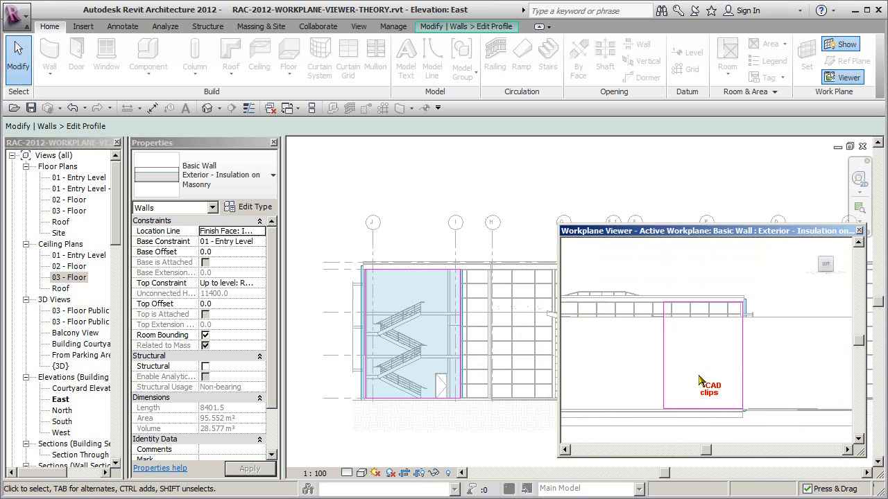
scroll(687, 385, "down", 3)
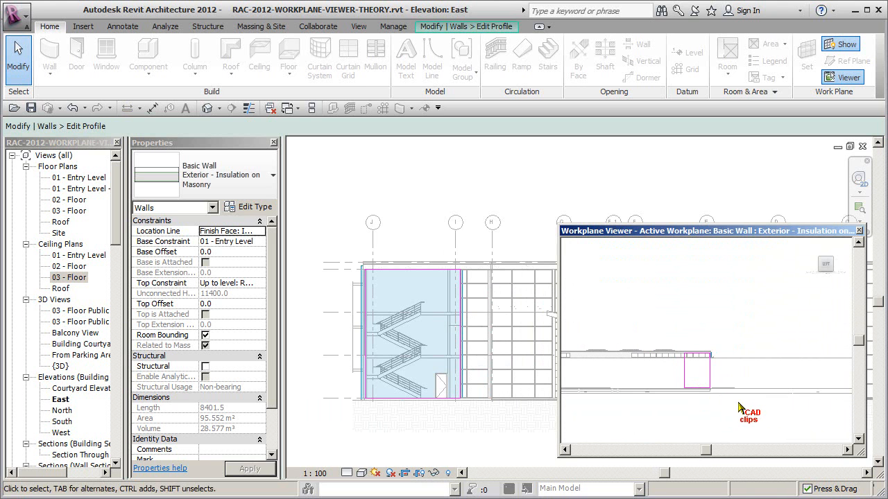
scroll(739, 408, "down", 4)
middle_click_drag(747, 408, 770, 404)
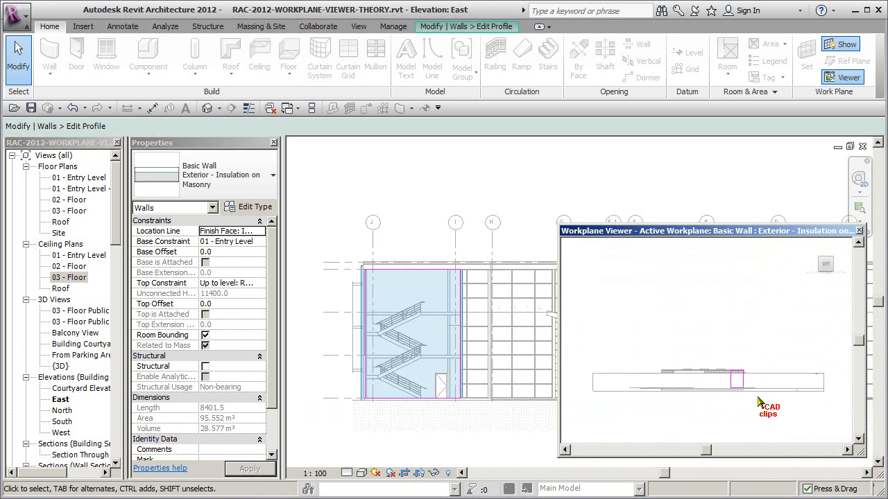
Select a vertical line of the wall profile sketch in the Workplane Viewer and orbit to an angled 3D view of the end wall.
scroll(758, 402, "up", 5)
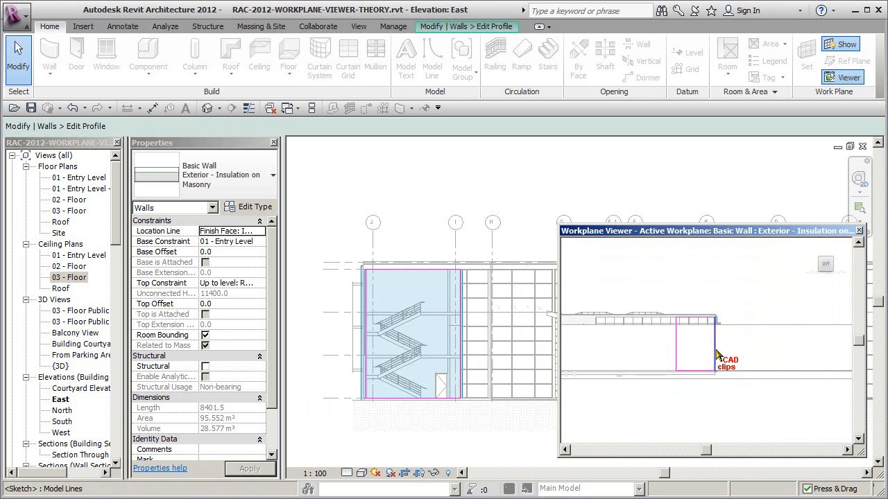
left_click(717, 356)
middle_click_drag(761, 364, 801, 333, "shift")
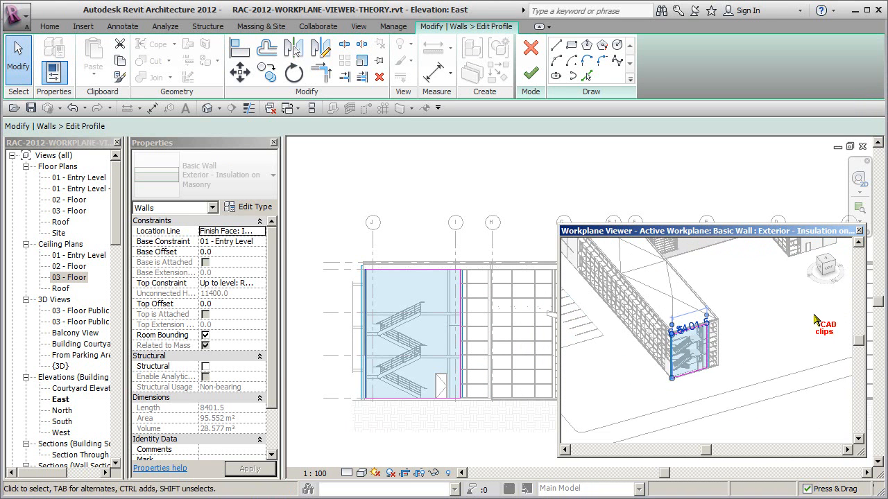
Orient the Workplane Viewer to the Right face and examine the wall profile sketch against the section box cut and the East elevation.
left_click(829, 272)
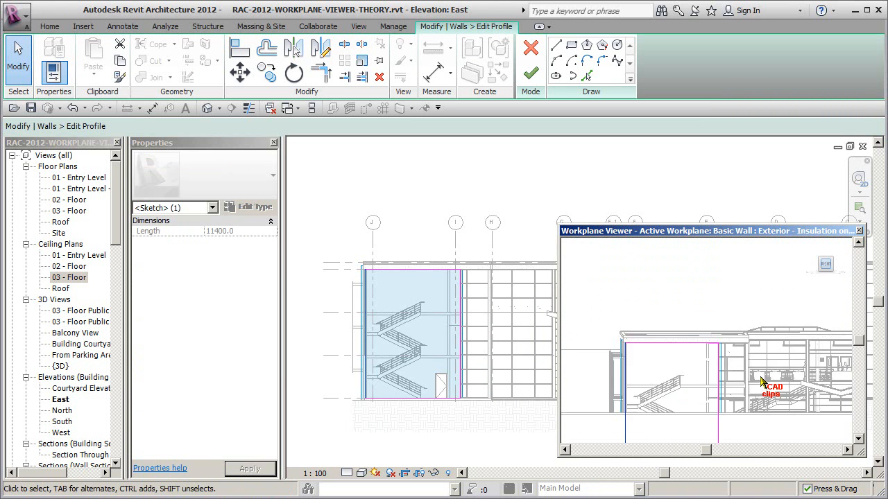
middle_click_drag(762, 386, 758, 389)
scroll(758, 375, "up", 1)
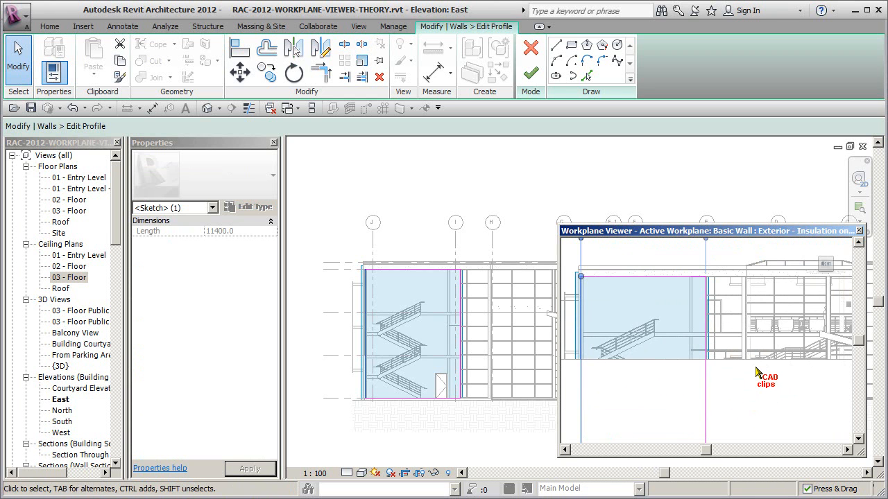
mouse_move(757, 372)
middle_mouse_down()
mouse_move(771, 361)
mouse_move(707, 353)
middle_mouse_up()
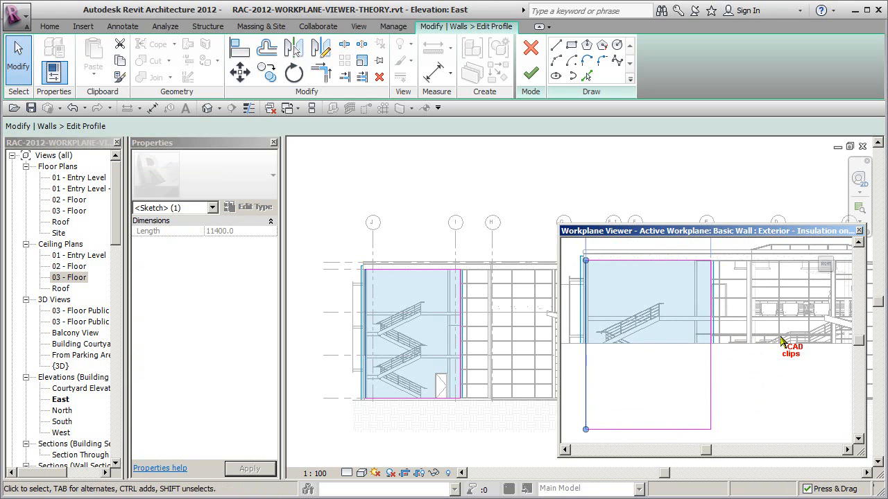
left_click(838, 275)
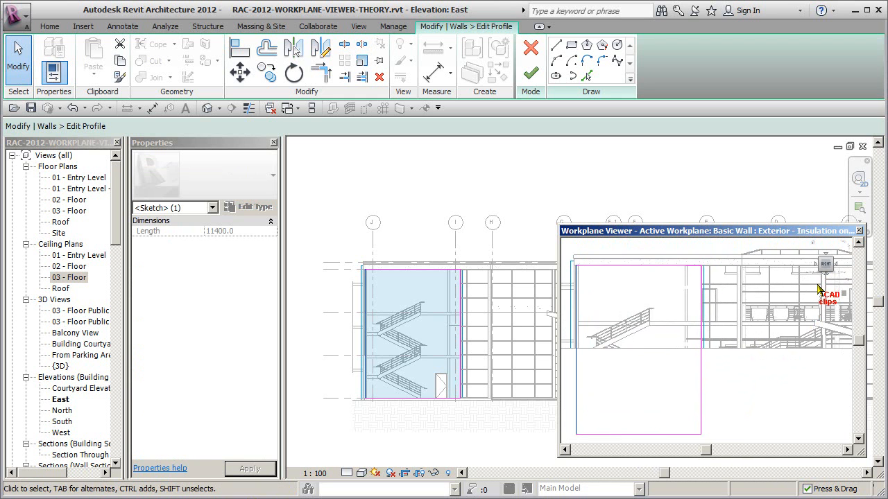
scroll(751, 384, "down", 1)
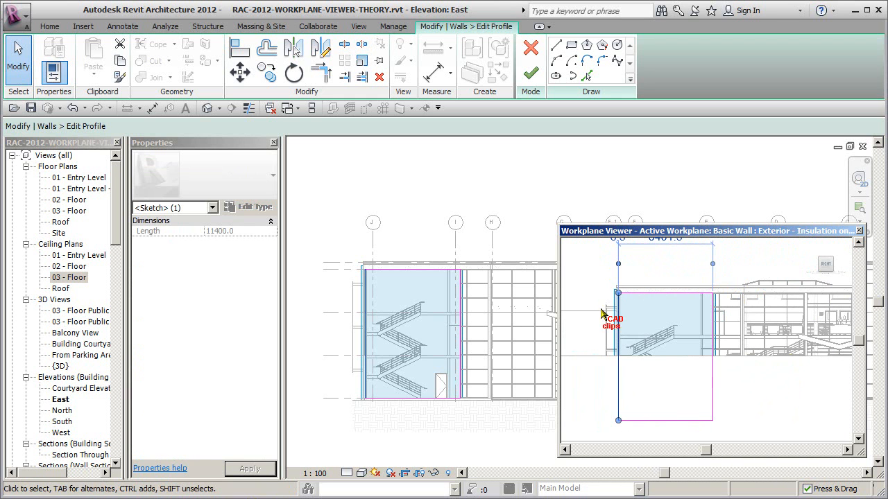
left_click(733, 403)
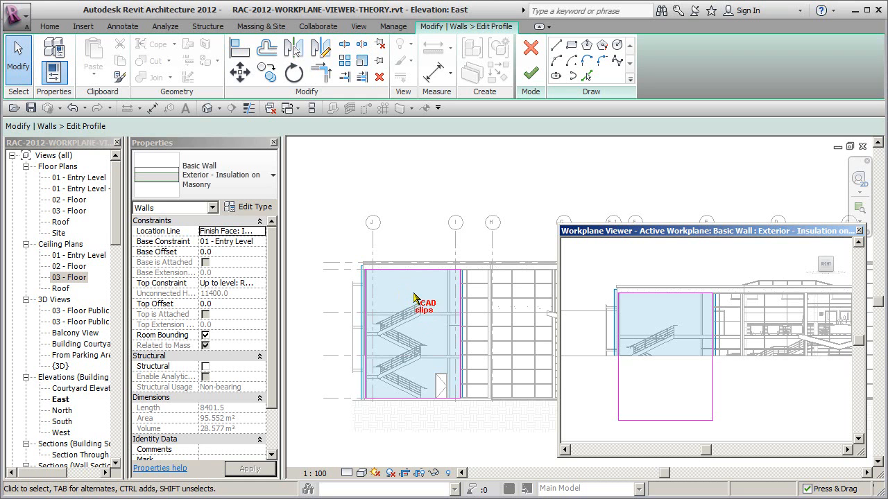
left_click(419, 243)
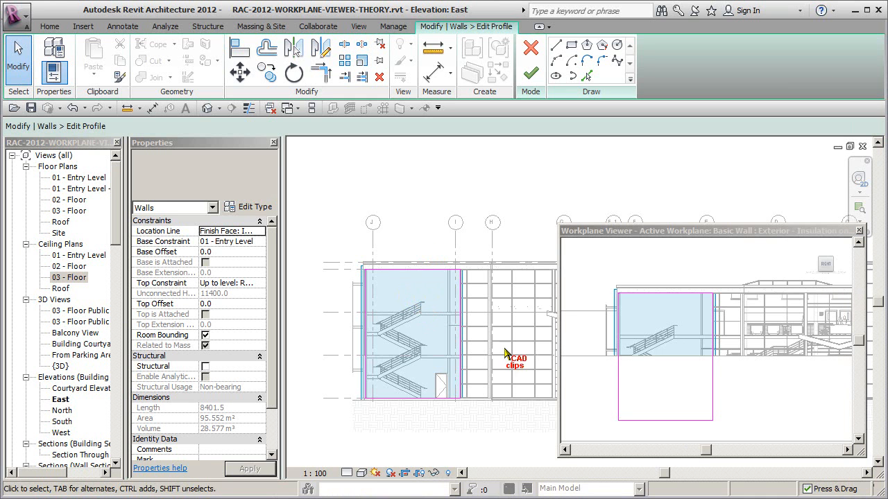
Close the Workplane Viewer and quit the wall profile edit, discarding the sketch edits and deselecting the wall.
left_click(859, 231)
left_click(530, 47)
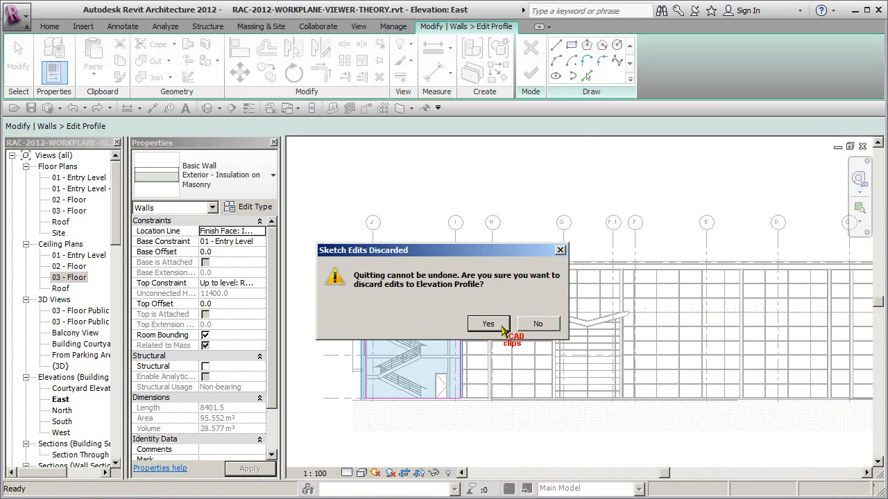
left_click(538, 324)
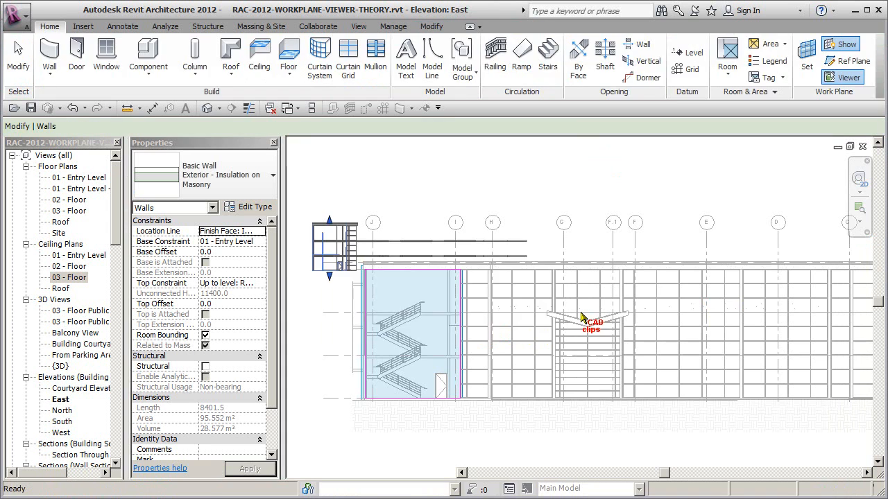
scroll(576, 305, "down", 5)
left_click(479, 176)
middle_click_drag(421, 285, 511, 348)
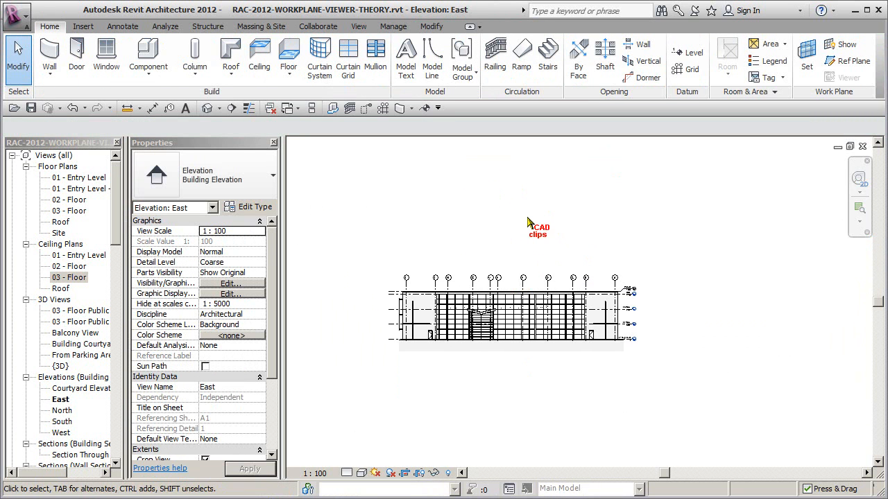
Open the default {3D} view and centre the whole building in it.
left_click(208, 108)
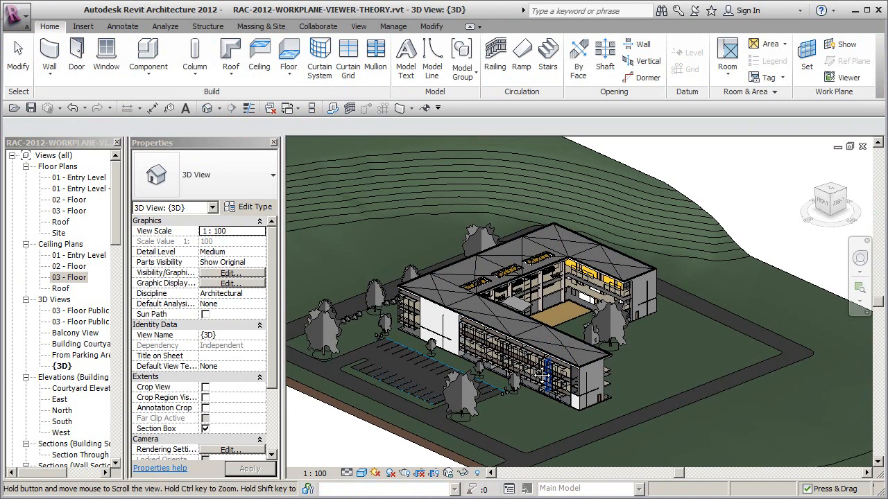
middle_click_drag(616, 371, 649, 371)
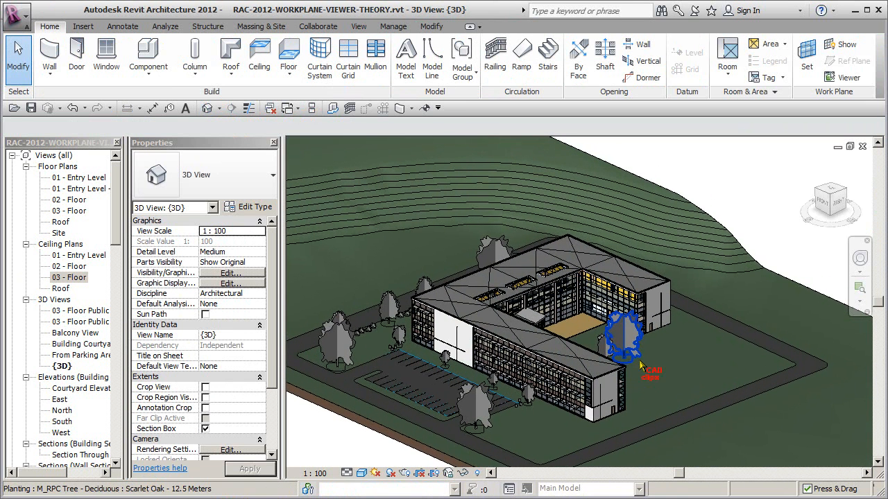